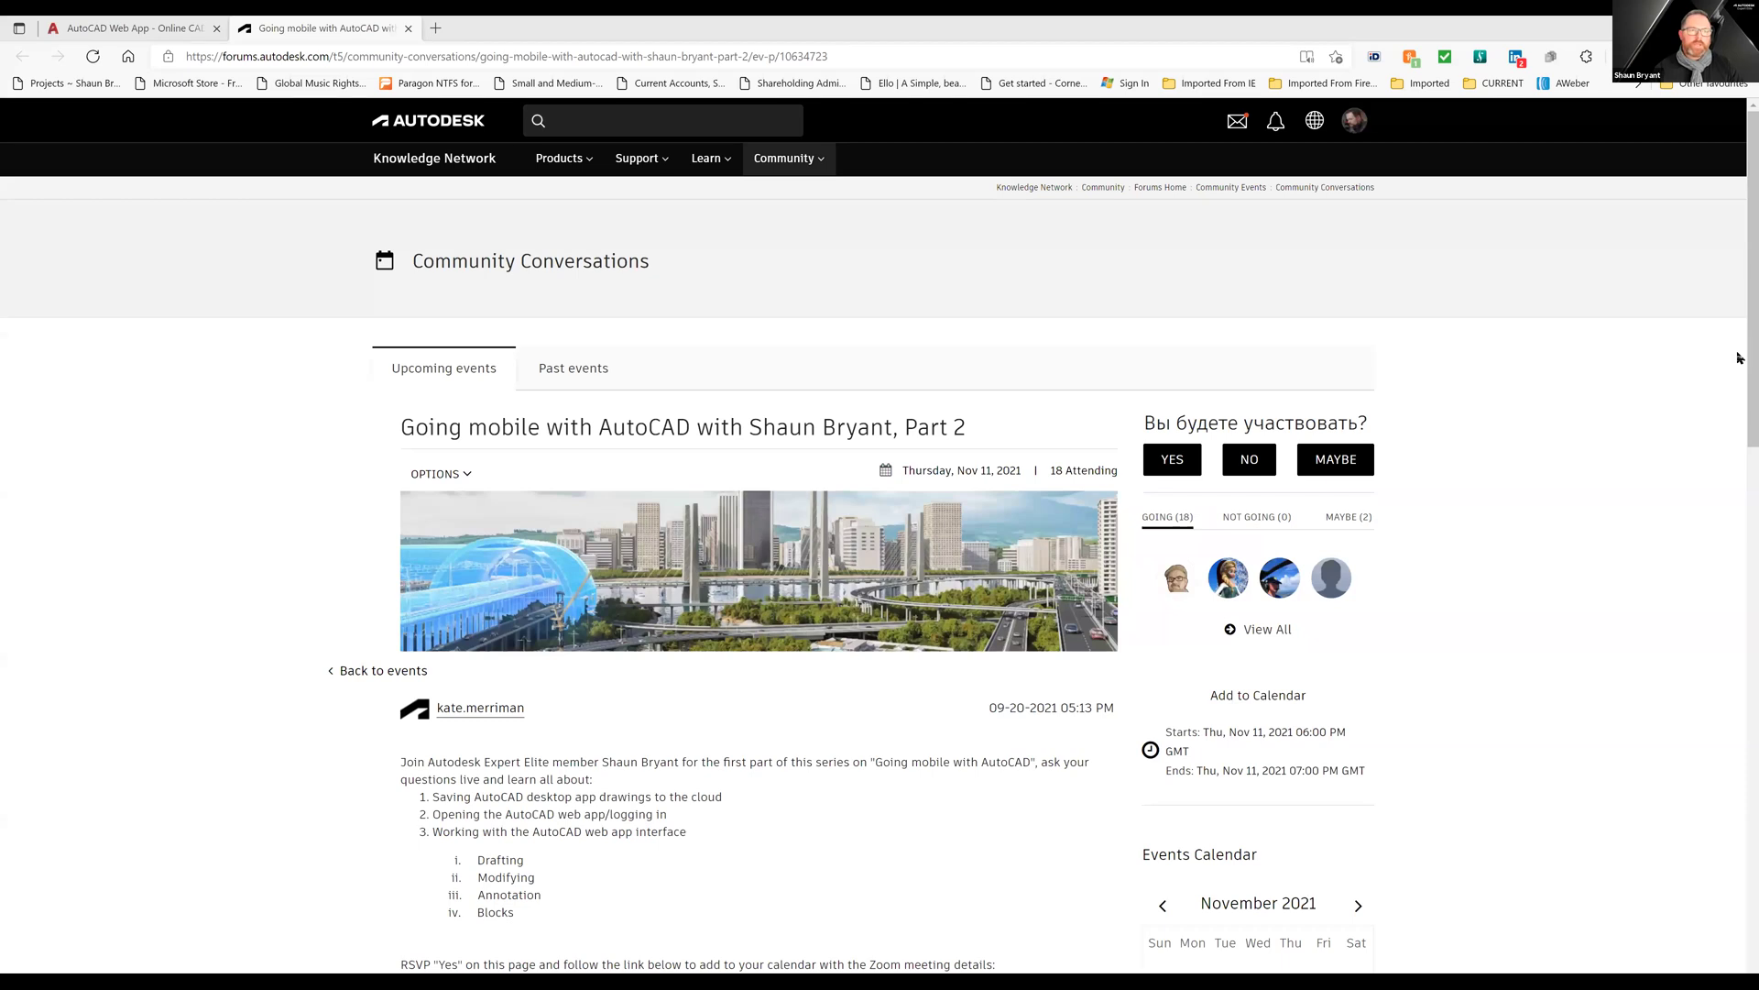
# Switch from the Autodesk Community page back to the AutoCAD Web App tab.
pyautogui.hotkey('ctrl', 'shift', 'Tab')
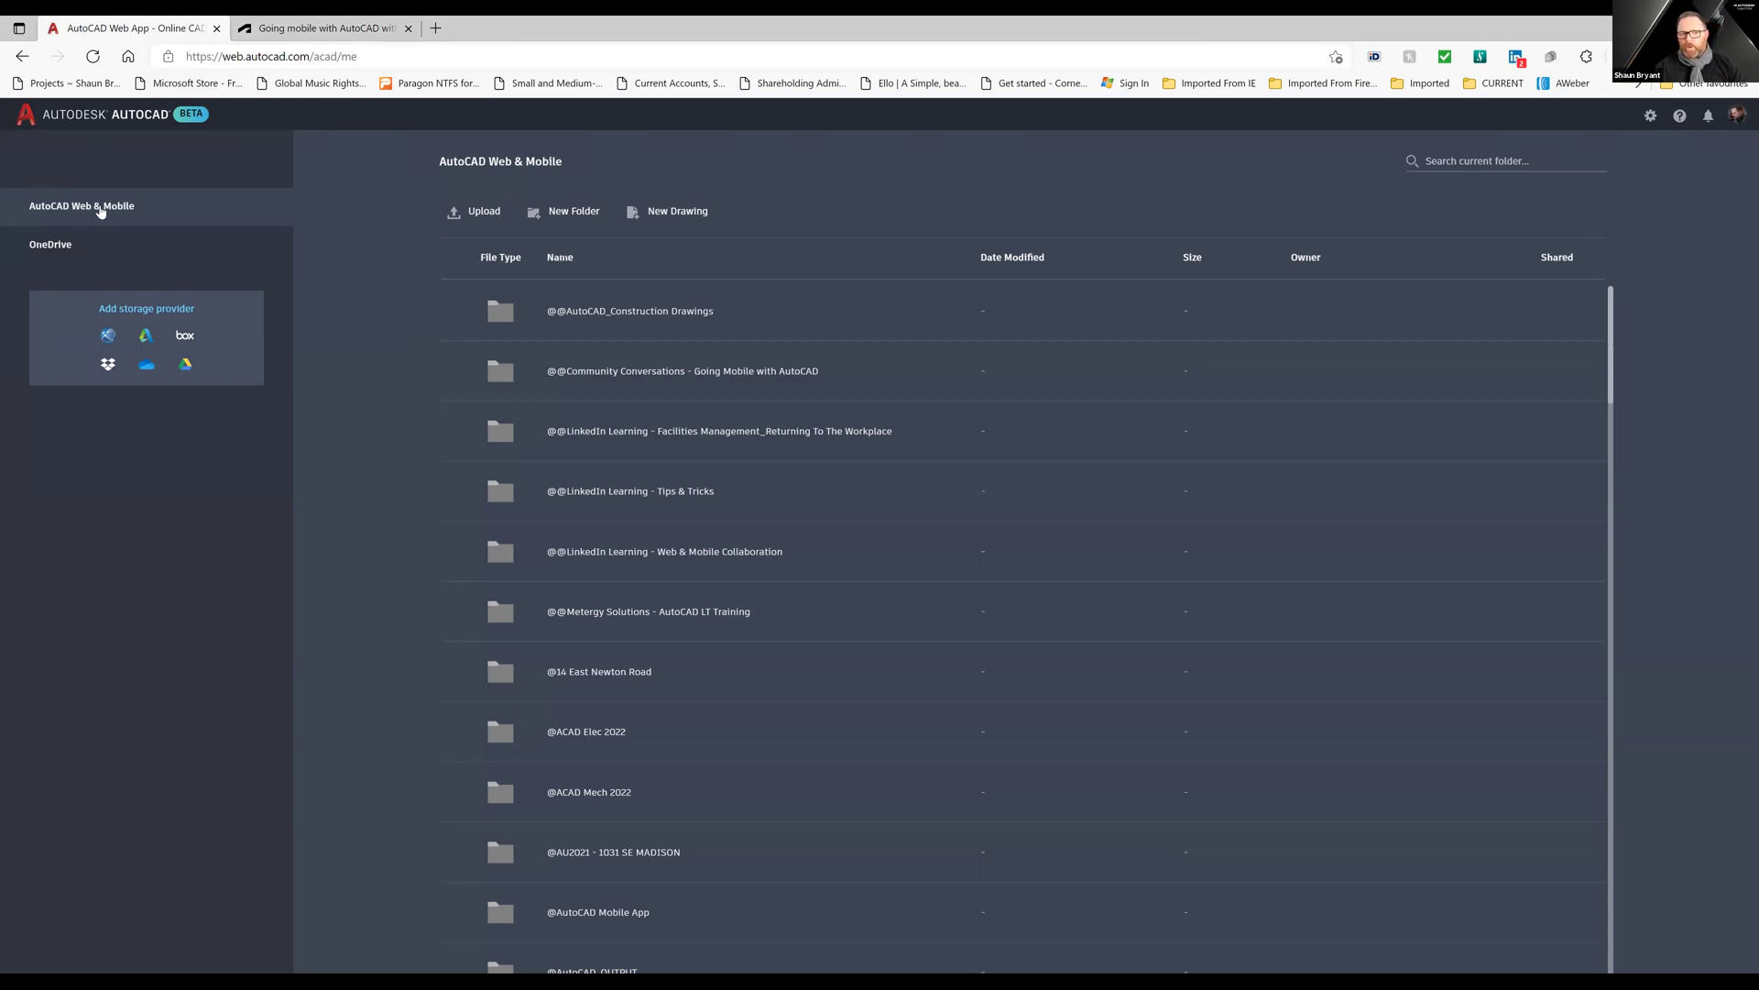
pyautogui.click(64, 247)
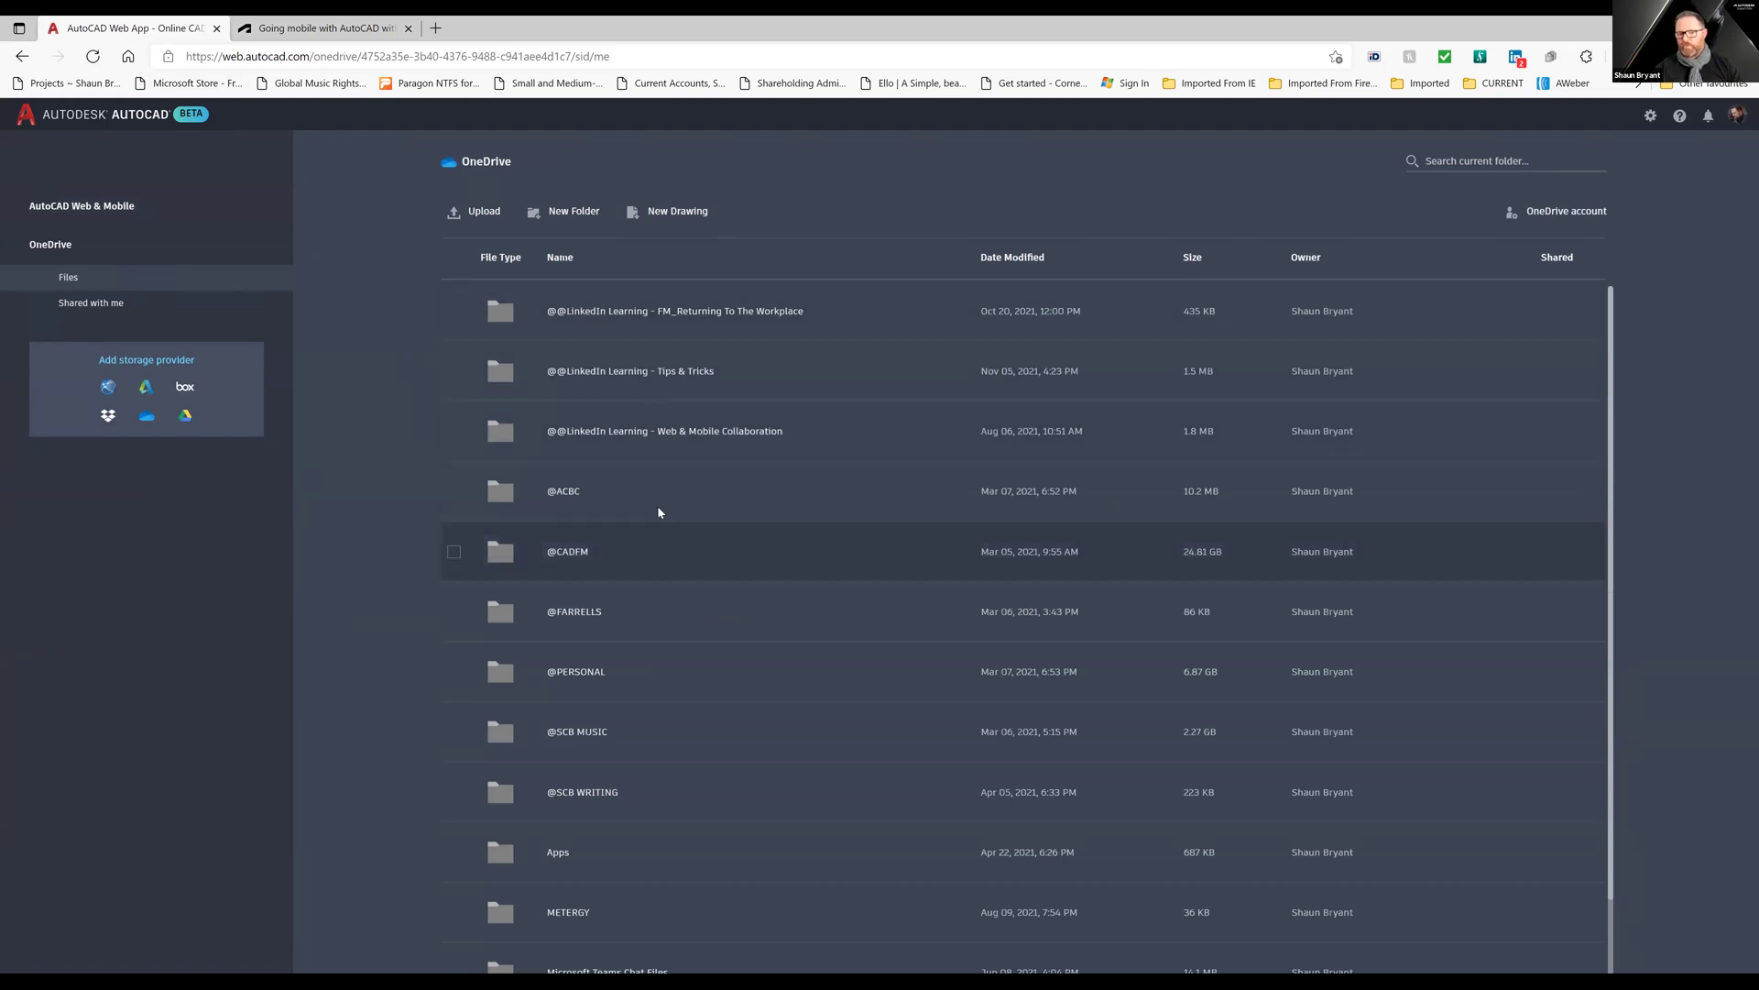
pyautogui.click(99, 206)
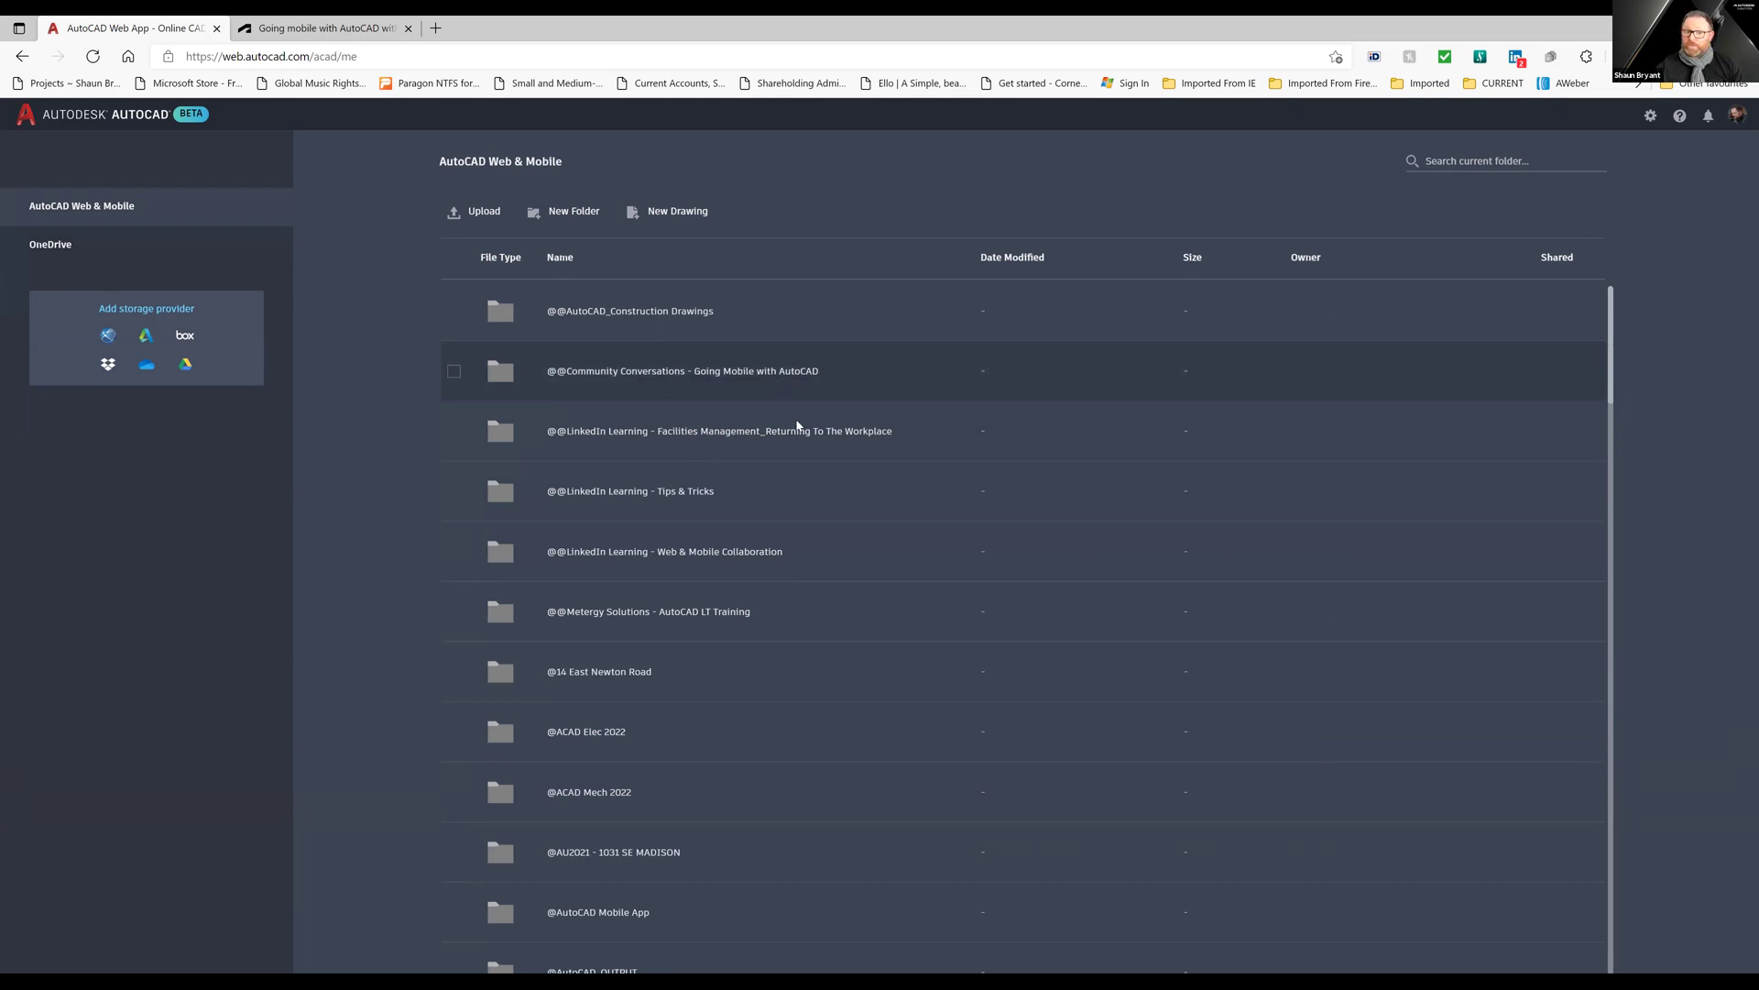
pyautogui.click(733, 372)
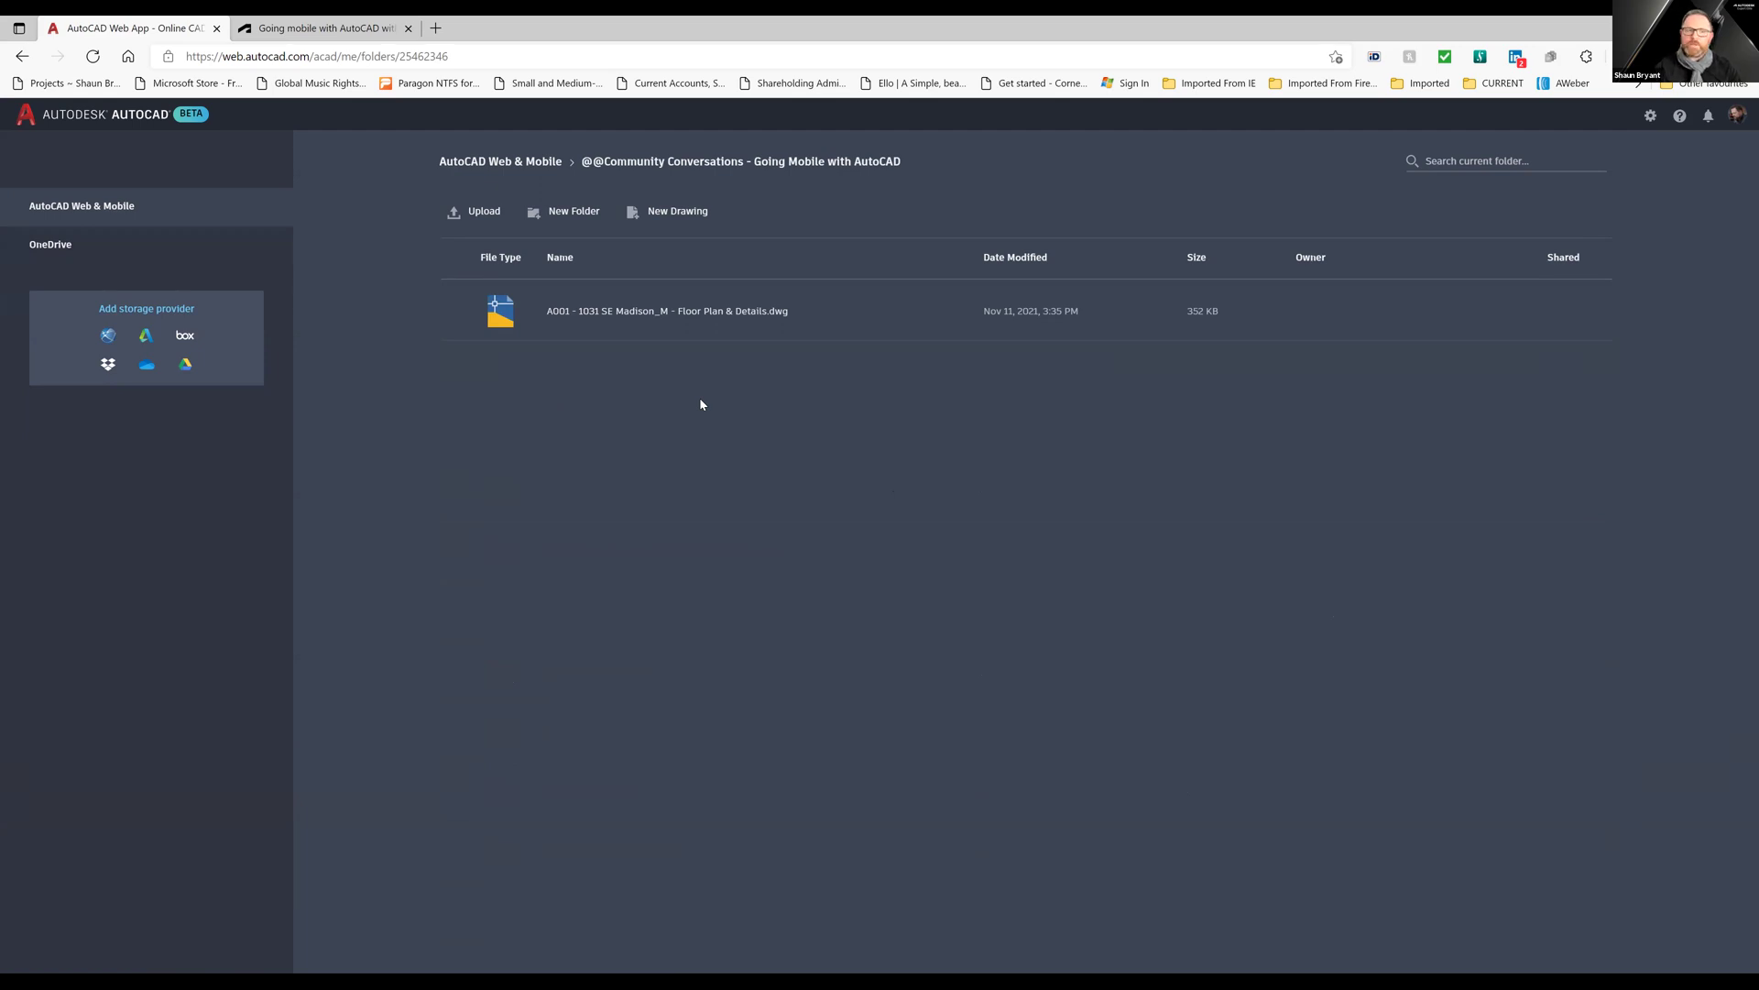
pyautogui.click(714, 313)
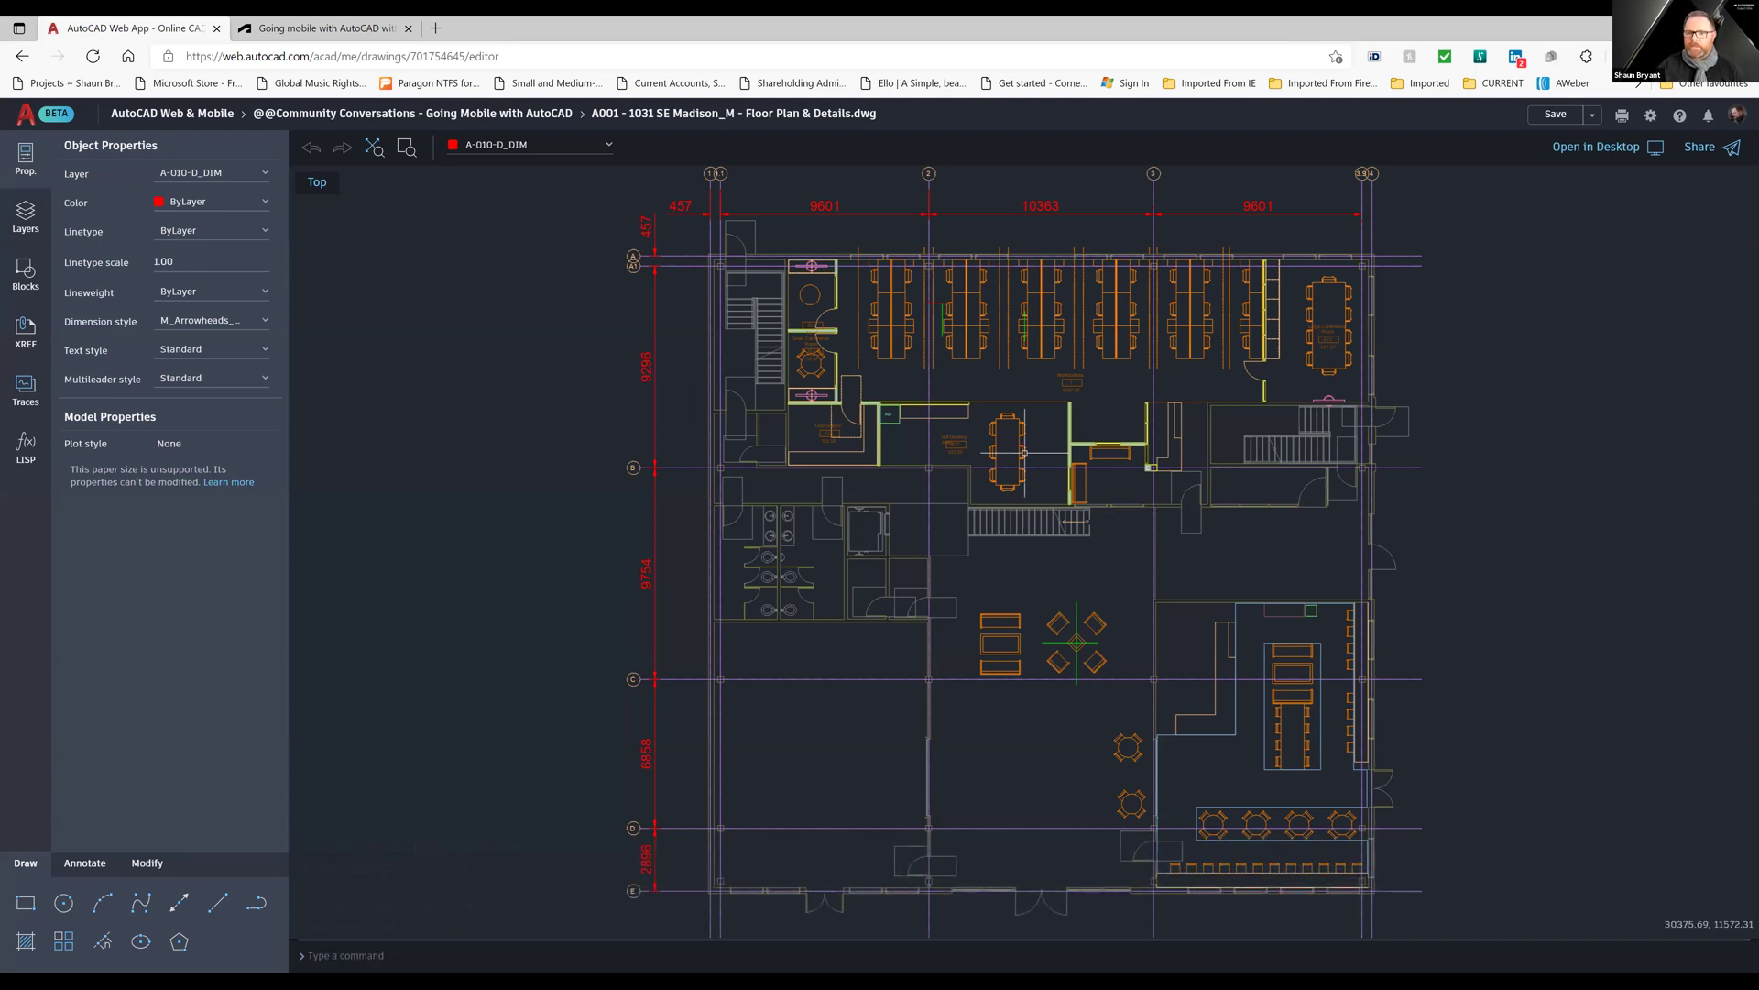
# Pan and zoom to the workstation desks, inspect a chair block's properties, then deselect it.
pyautogui.moveTo(1128, 403); pyautogui.dragTo(1014, 472, button='middle')
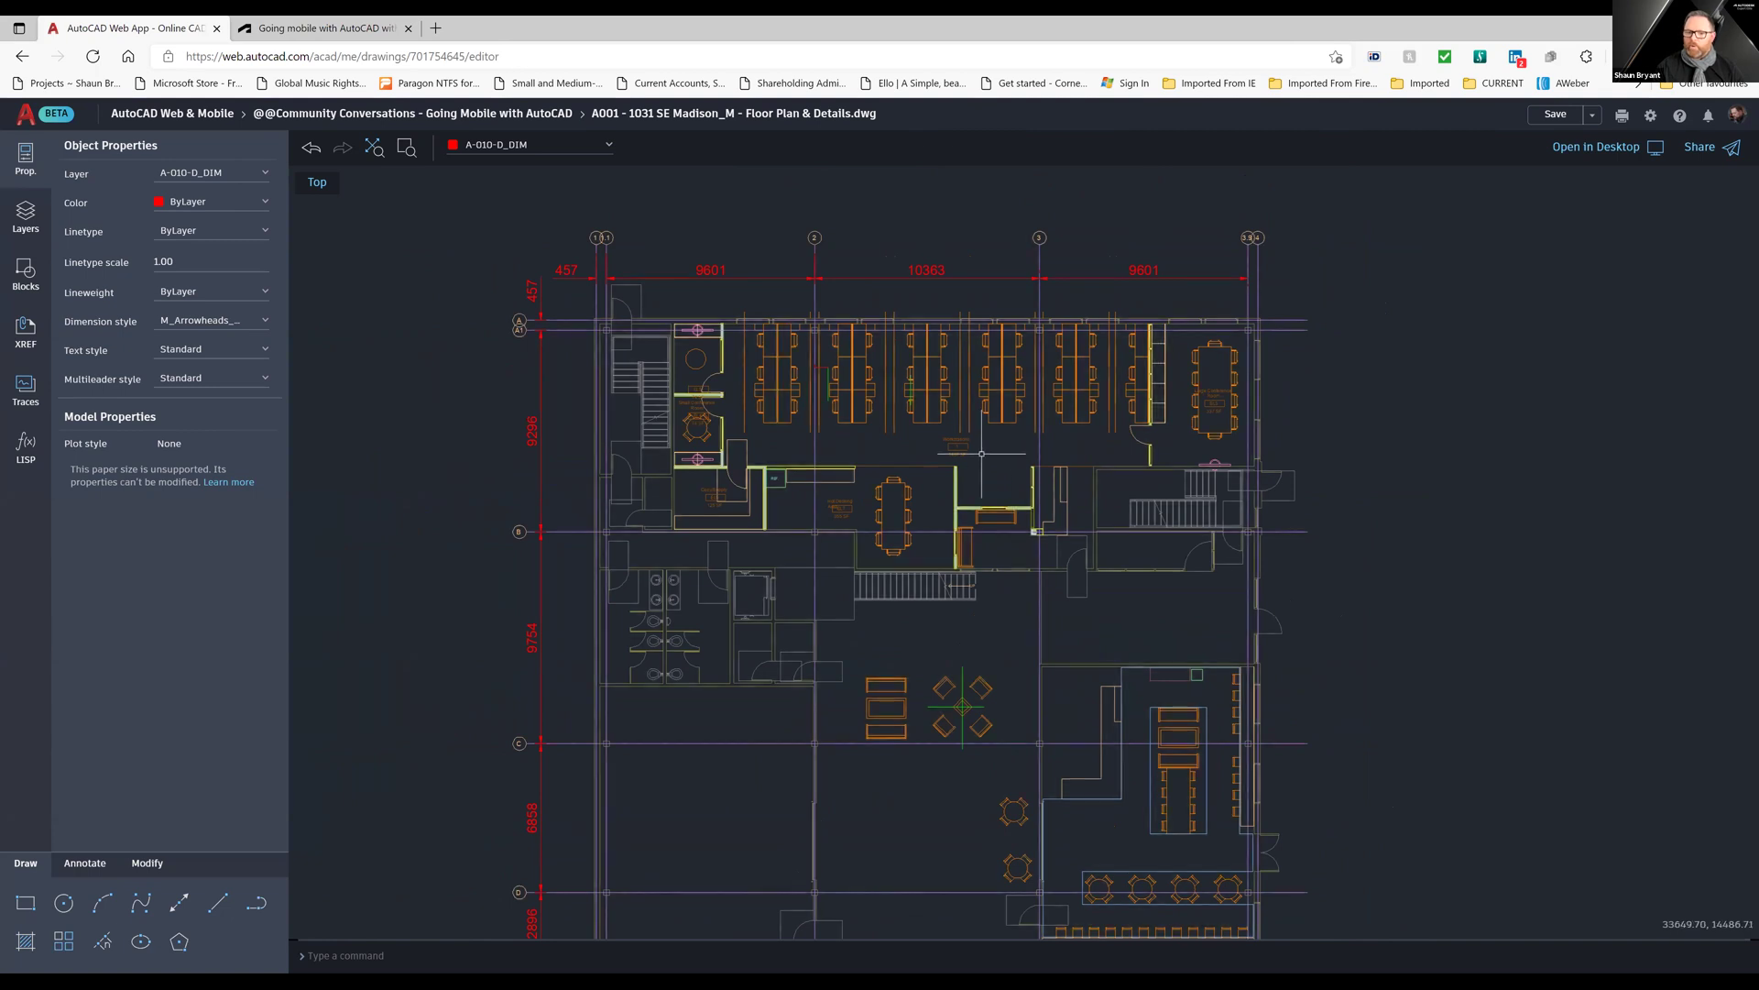
pyautogui.scroll(8, 982, 453)
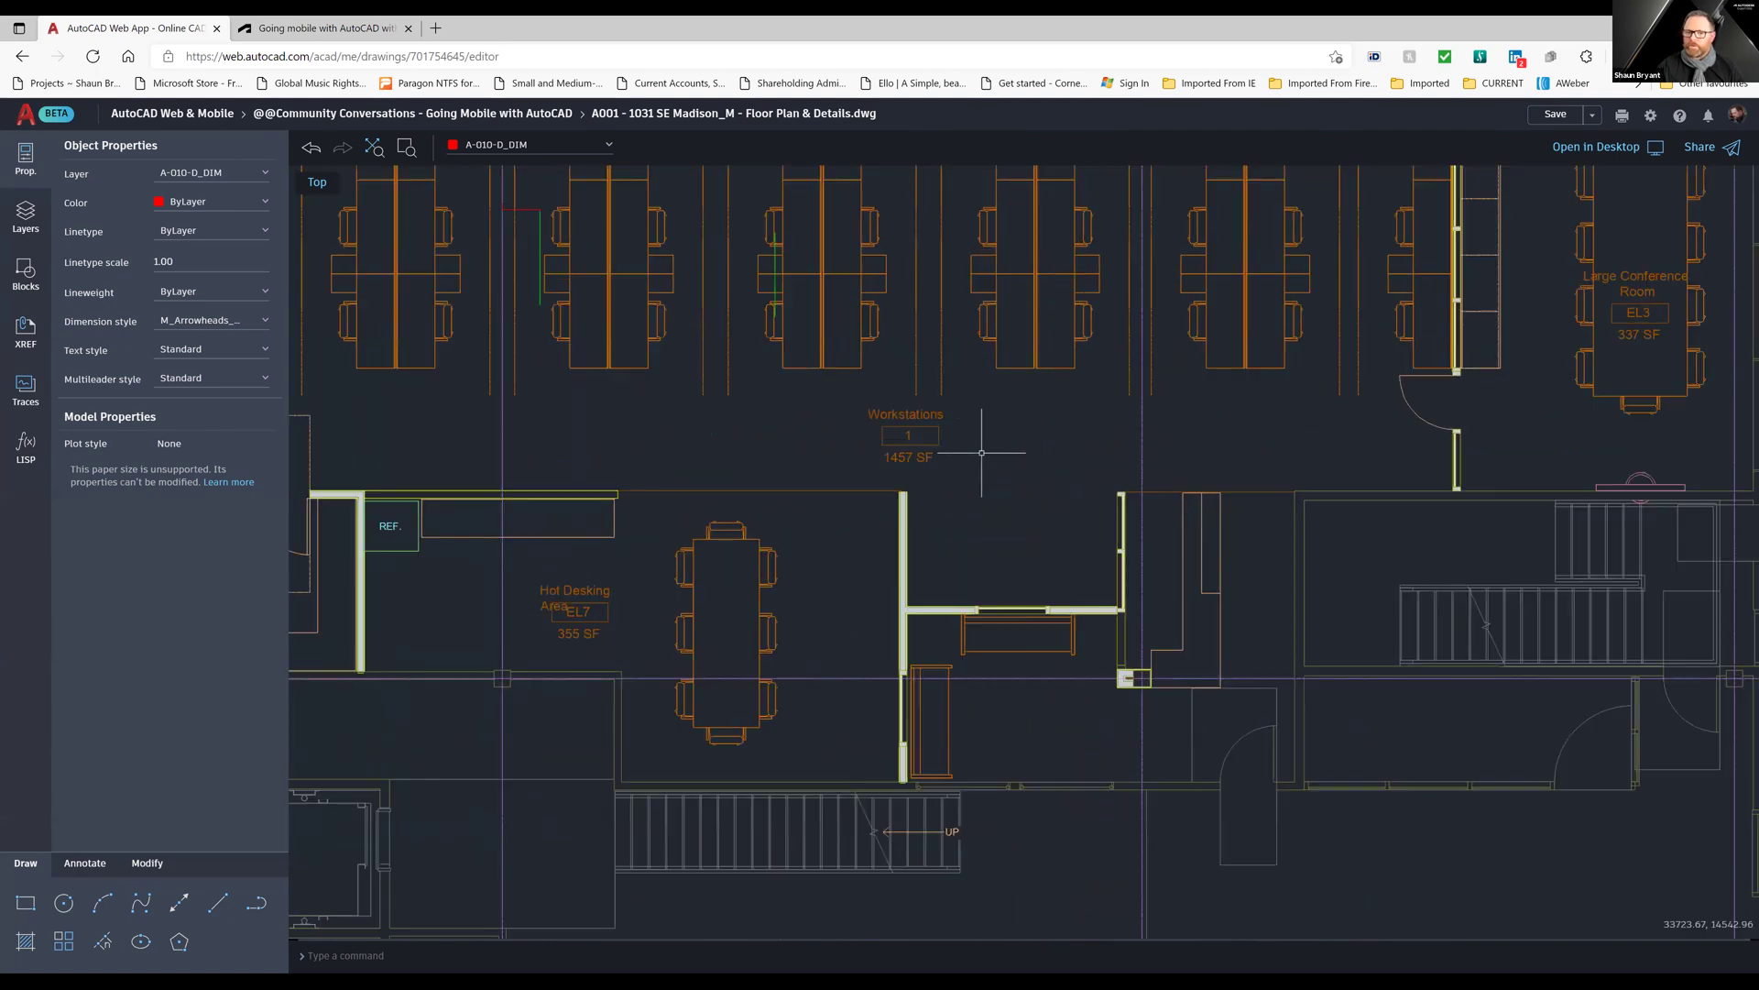
pyautogui.moveTo(655, 426); pyautogui.dragTo(982, 945, button='middle')
pyautogui.moveTo(895, 596); pyautogui.dragTo(894, 657, button='middle')
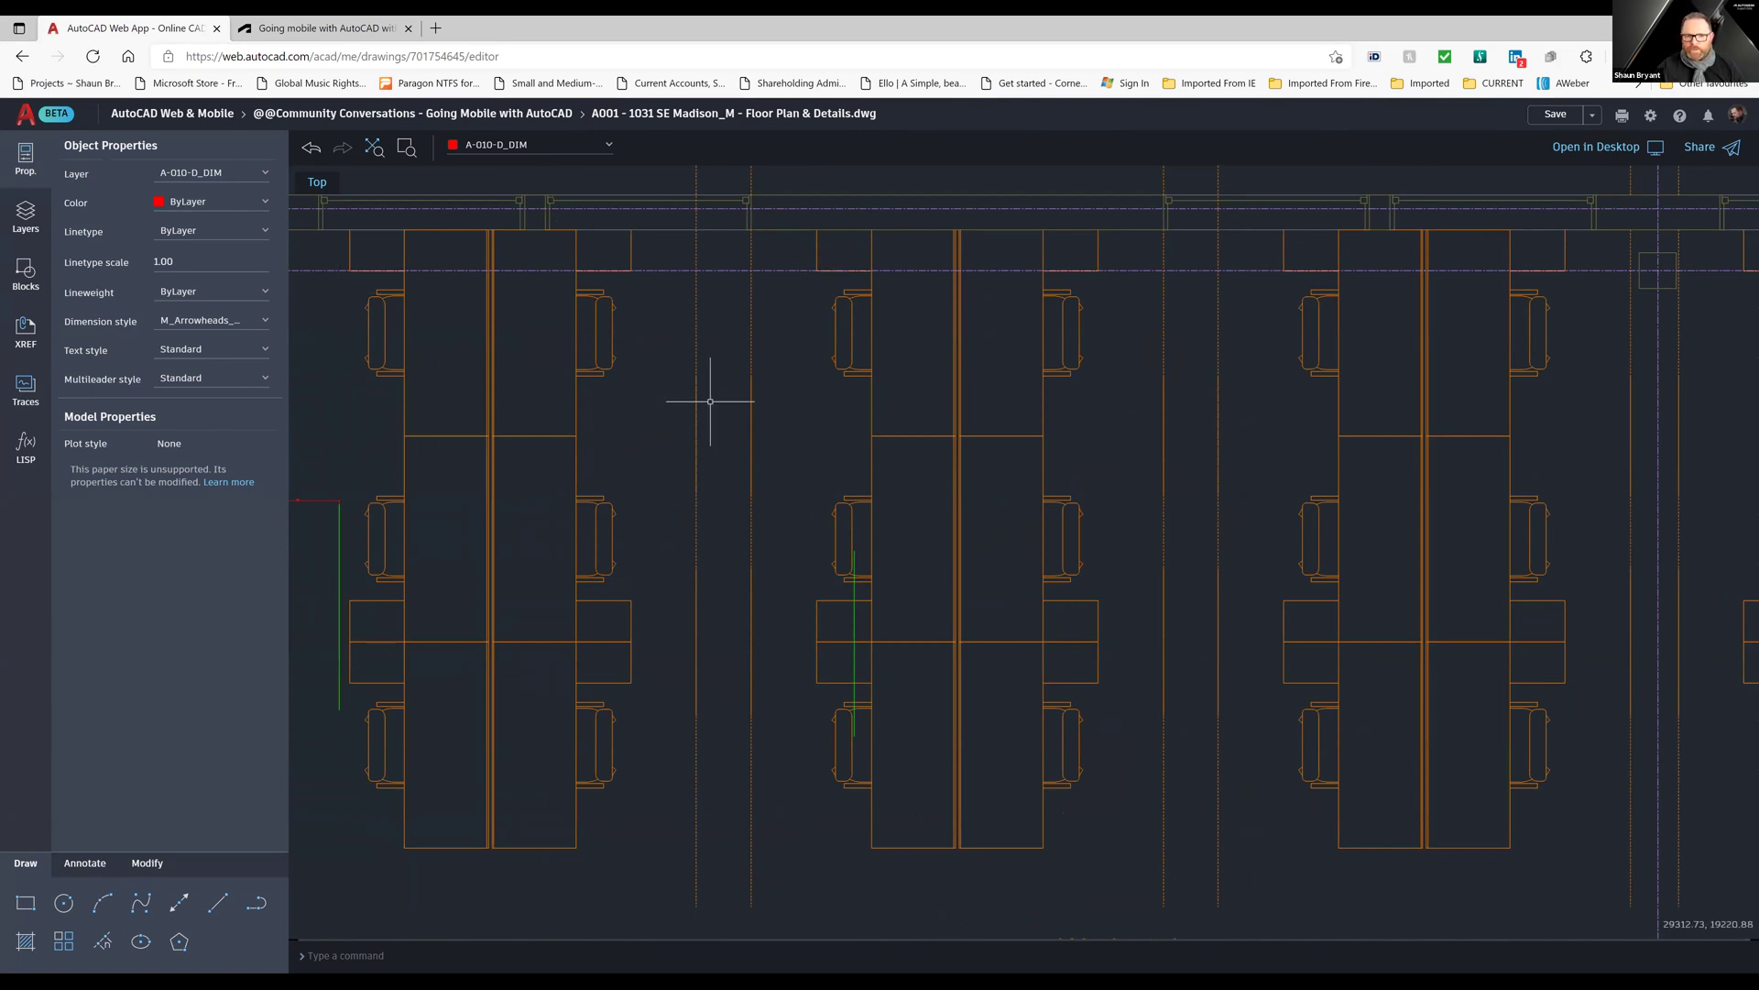
pyautogui.click(614, 529)
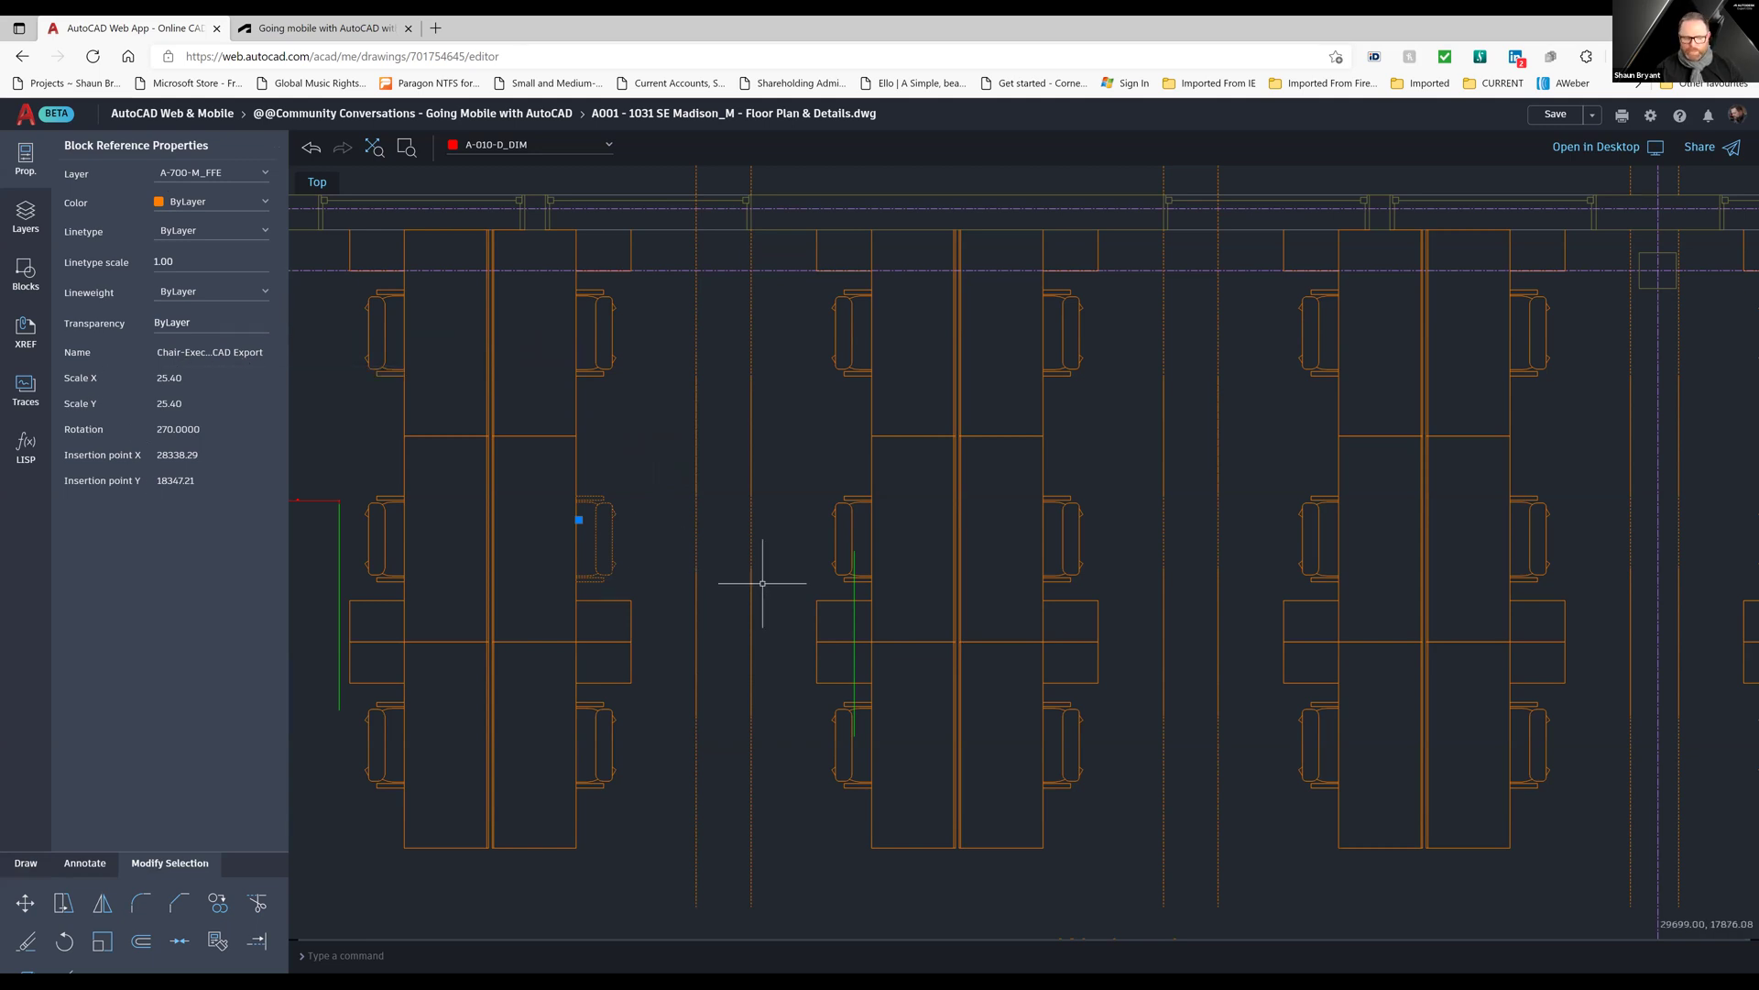
pyautogui.press('Escape')
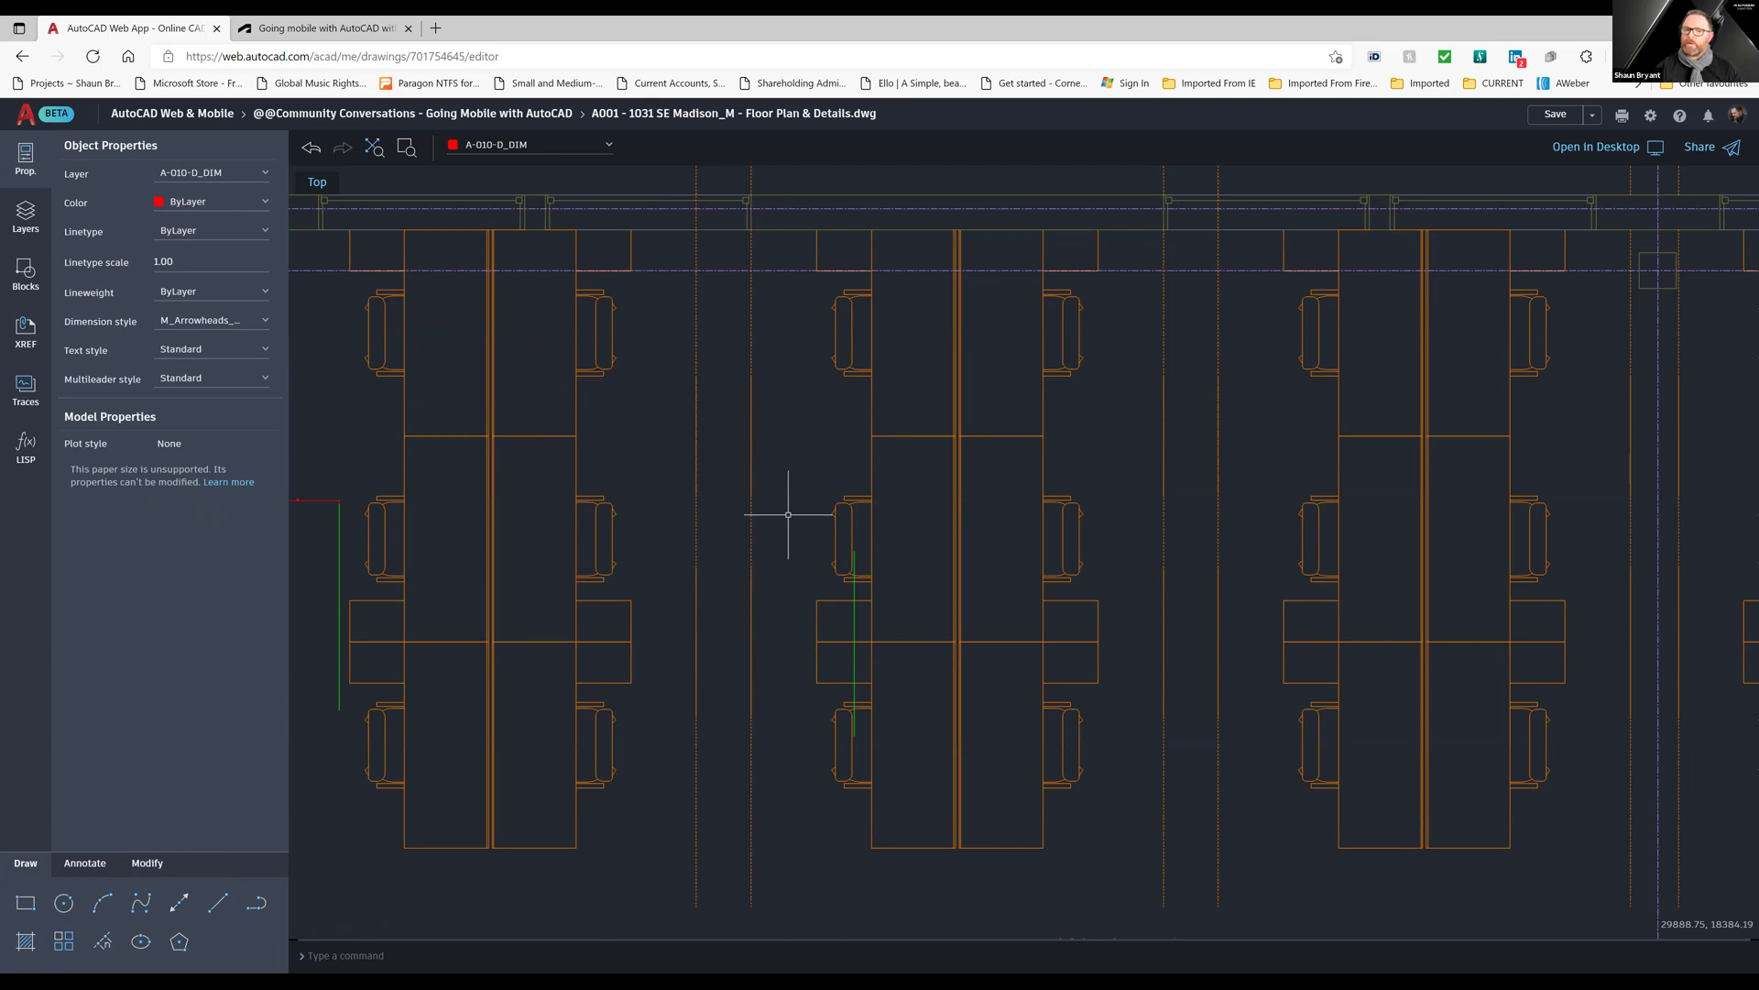
# Lock and unlock layer A-010-D_DIM, then confirm the drawing has no external references.
pyautogui.click(25, 218)
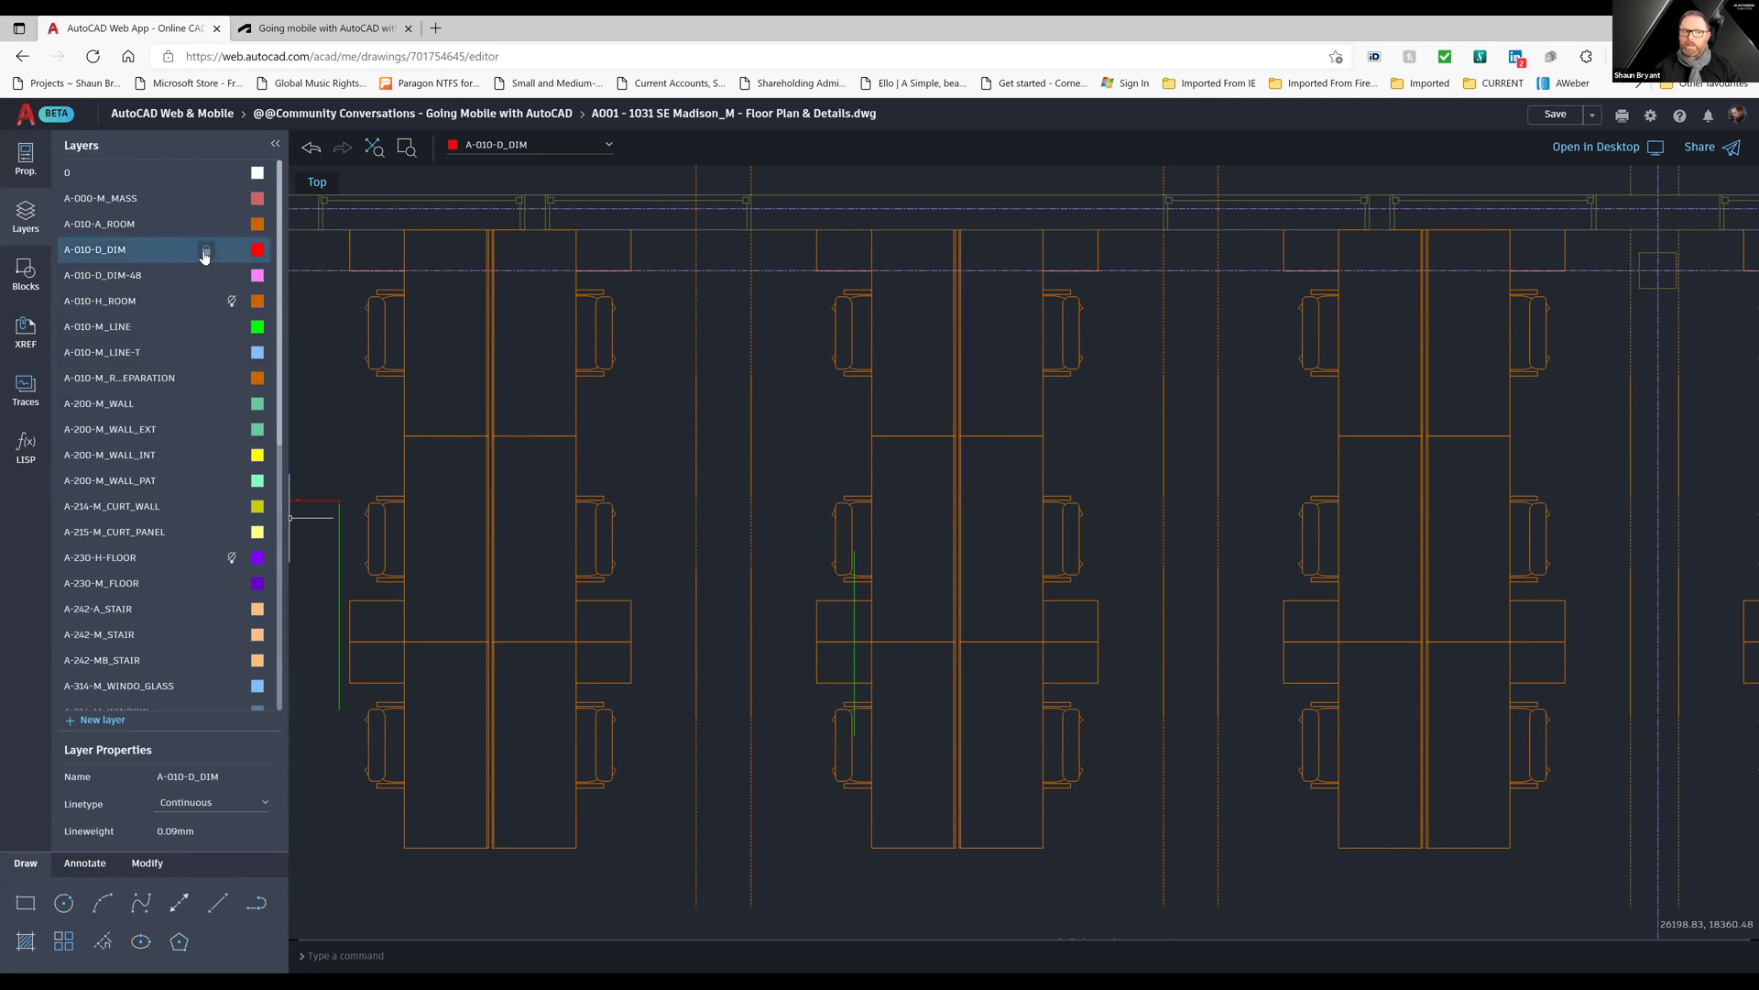
pyautogui.click(205, 253)
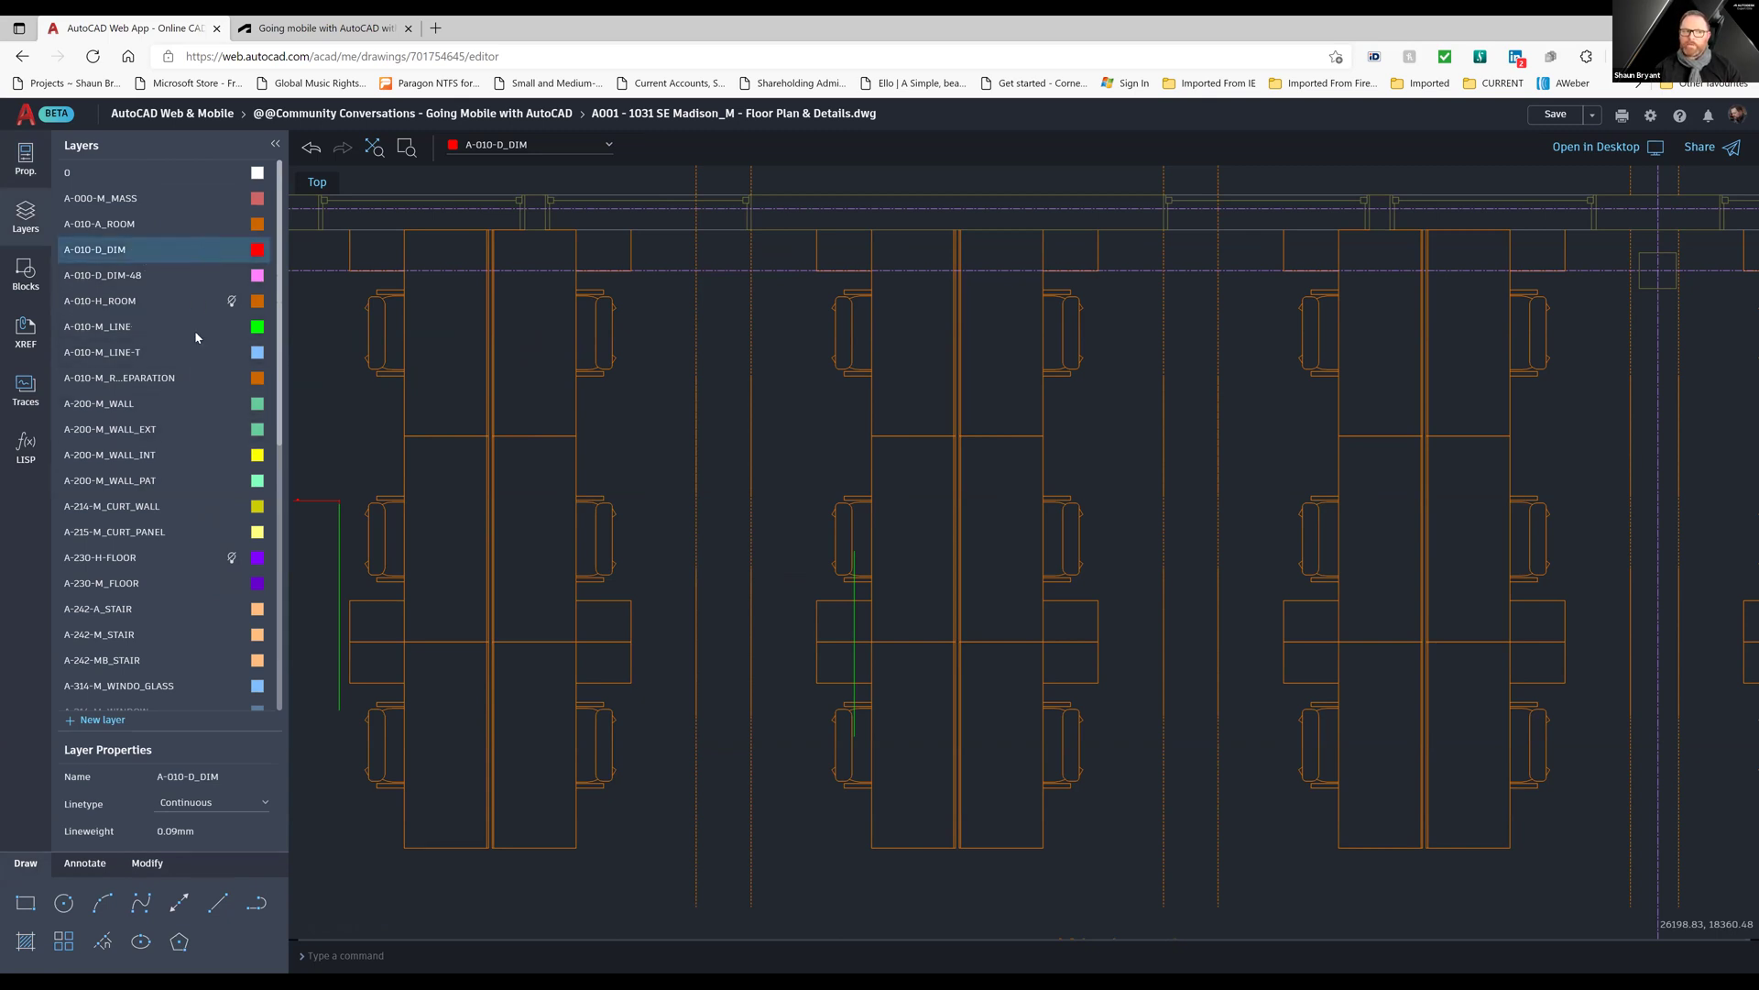
pyautogui.click(205, 253)
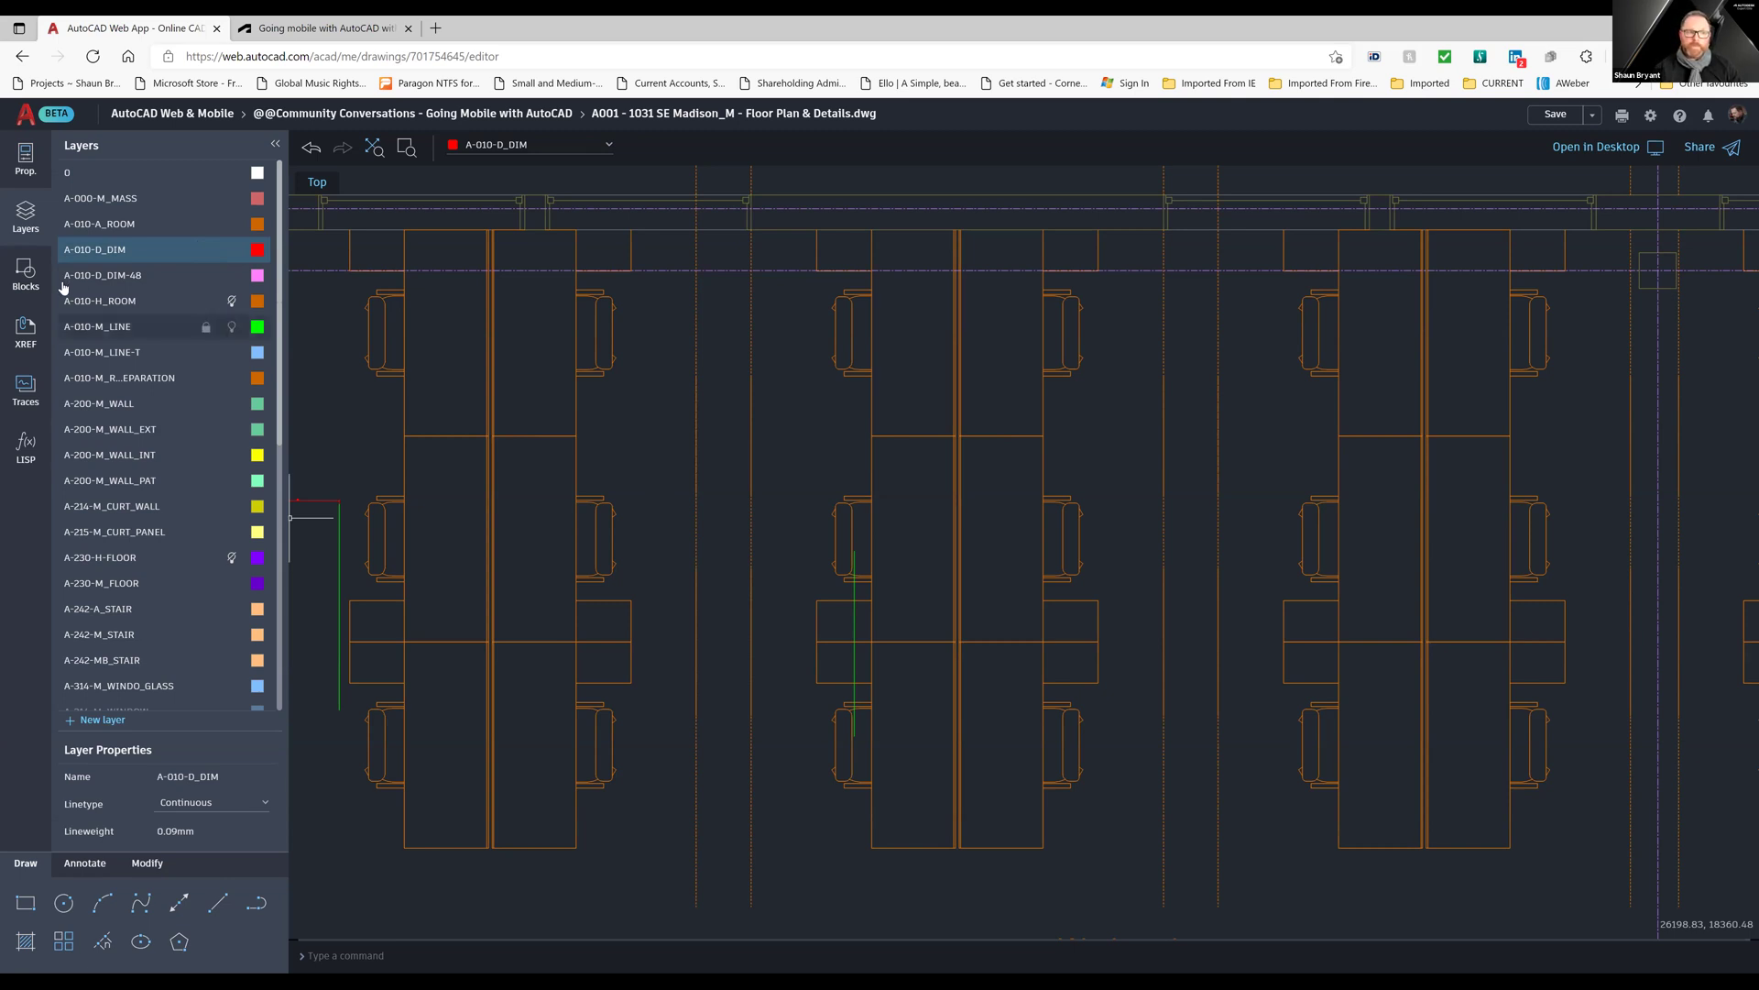
pyautogui.click(27, 338)
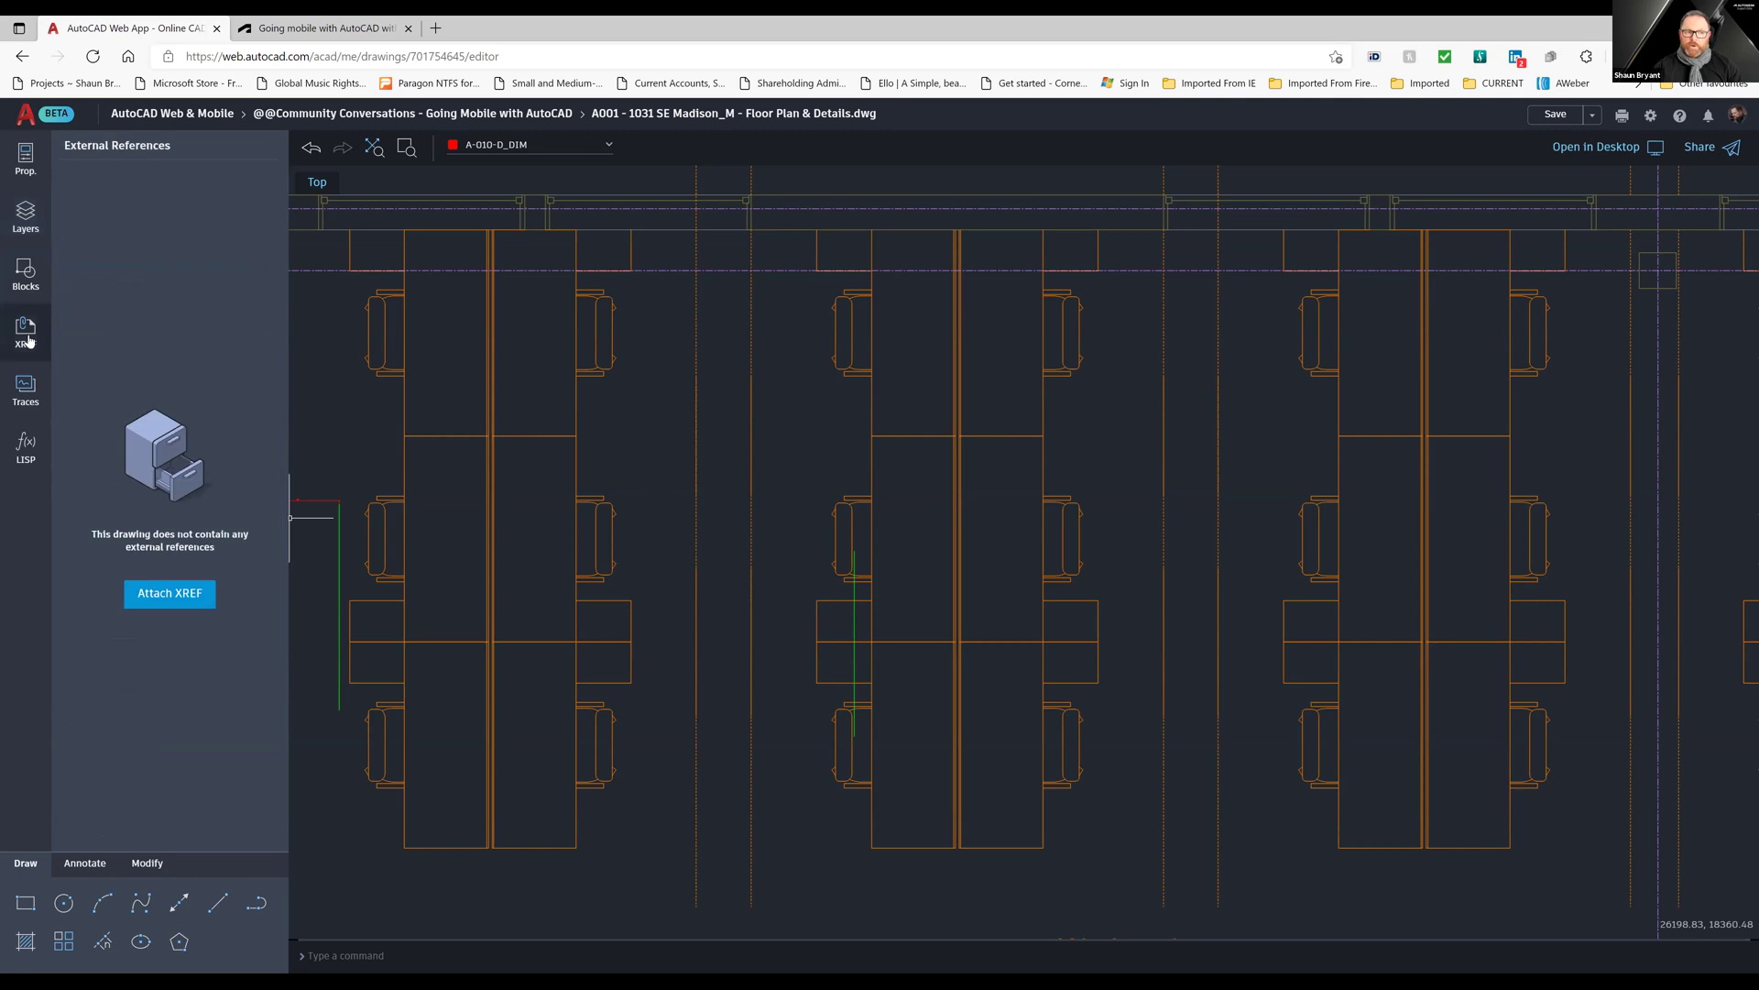
# Check the Traces and LISP panels, both empty, then open the Blocks panel.
pyautogui.click(27, 389)
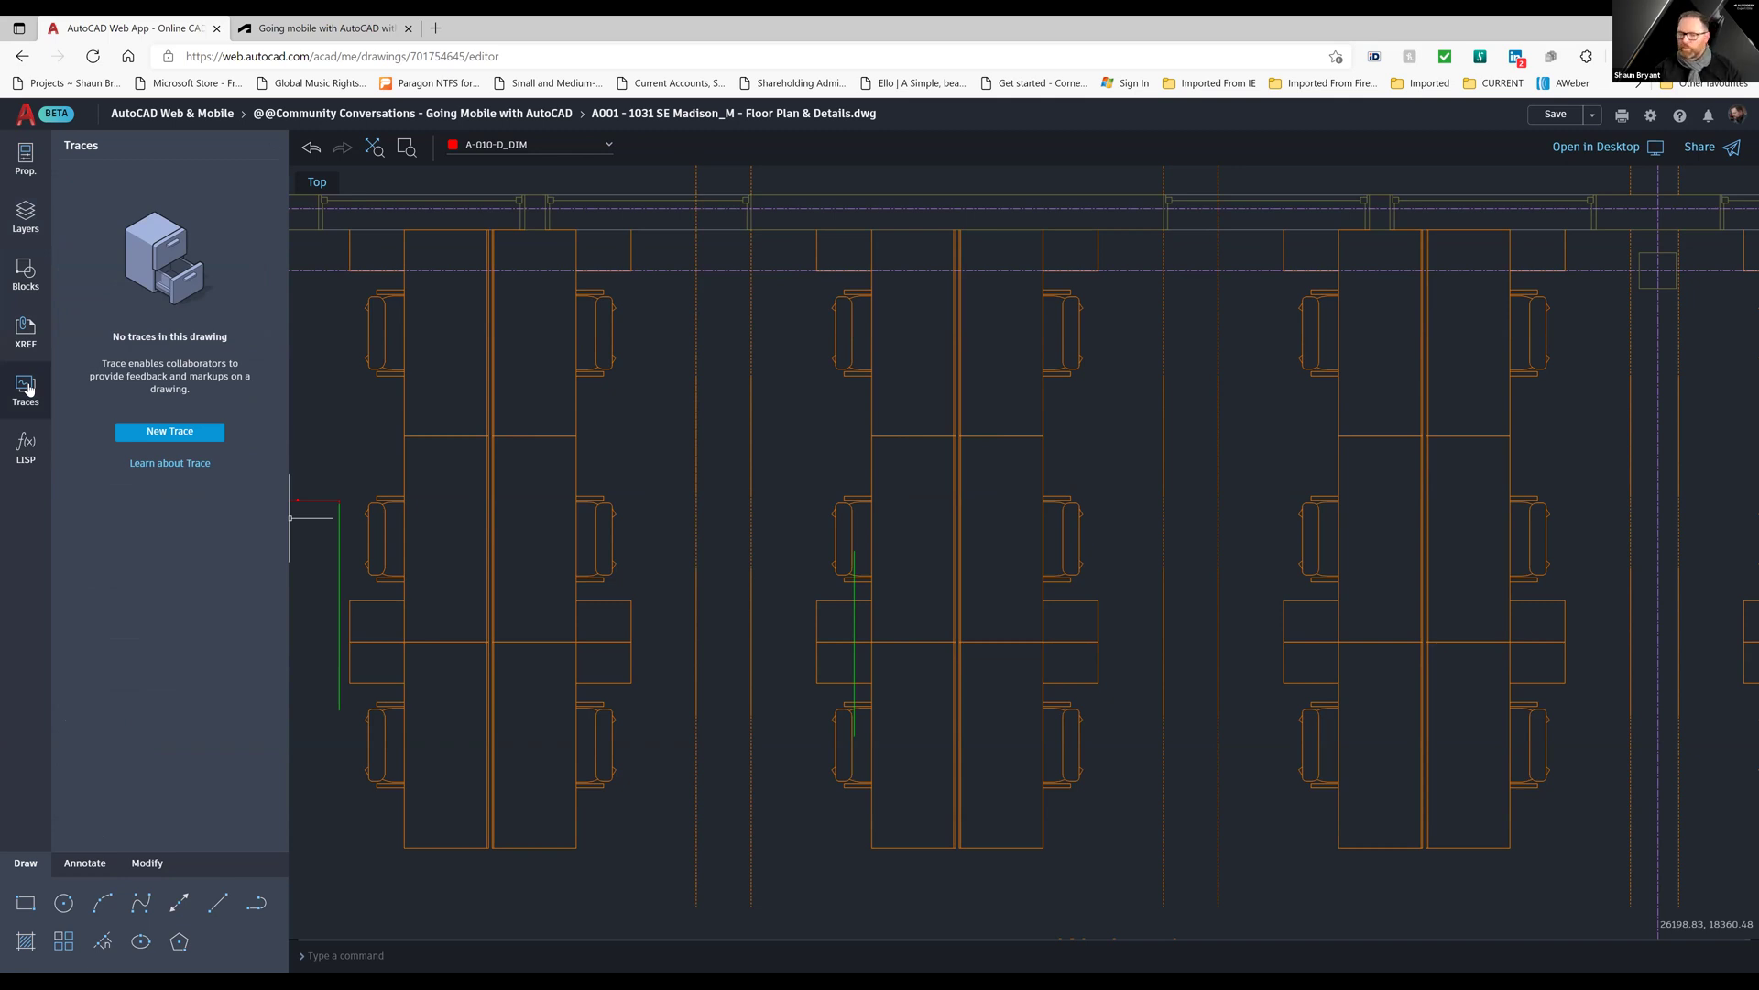
pyautogui.click(28, 390)
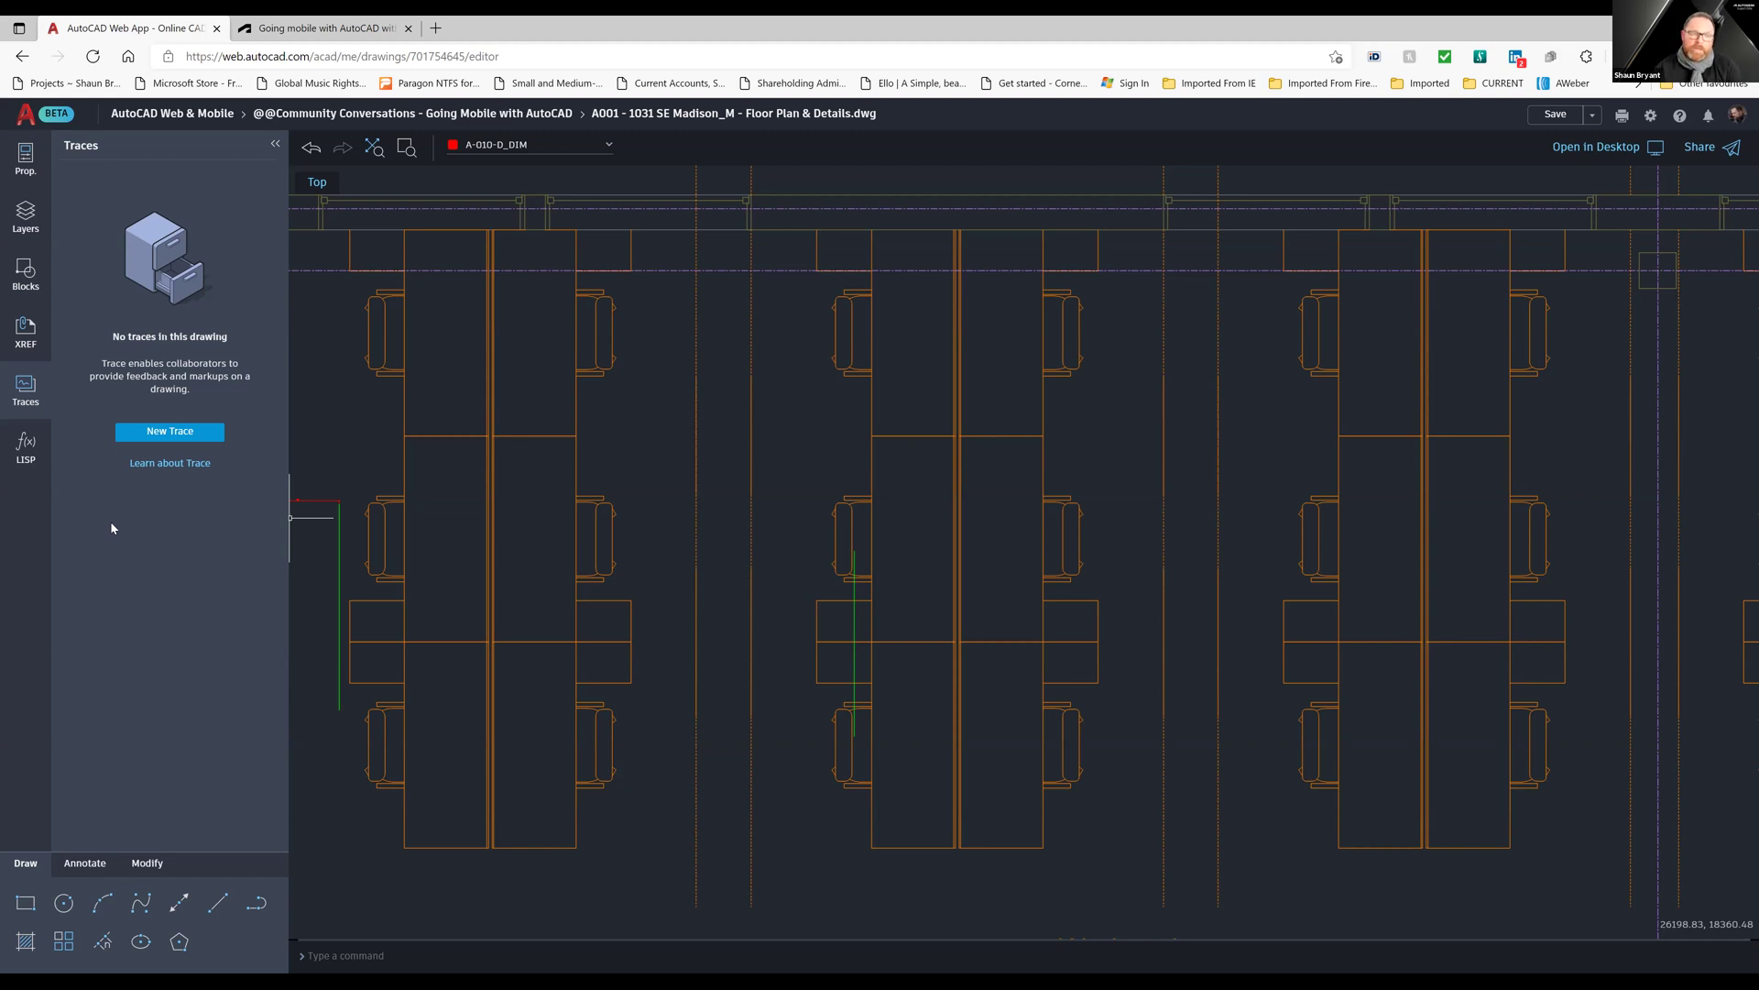
pyautogui.click(25, 449)
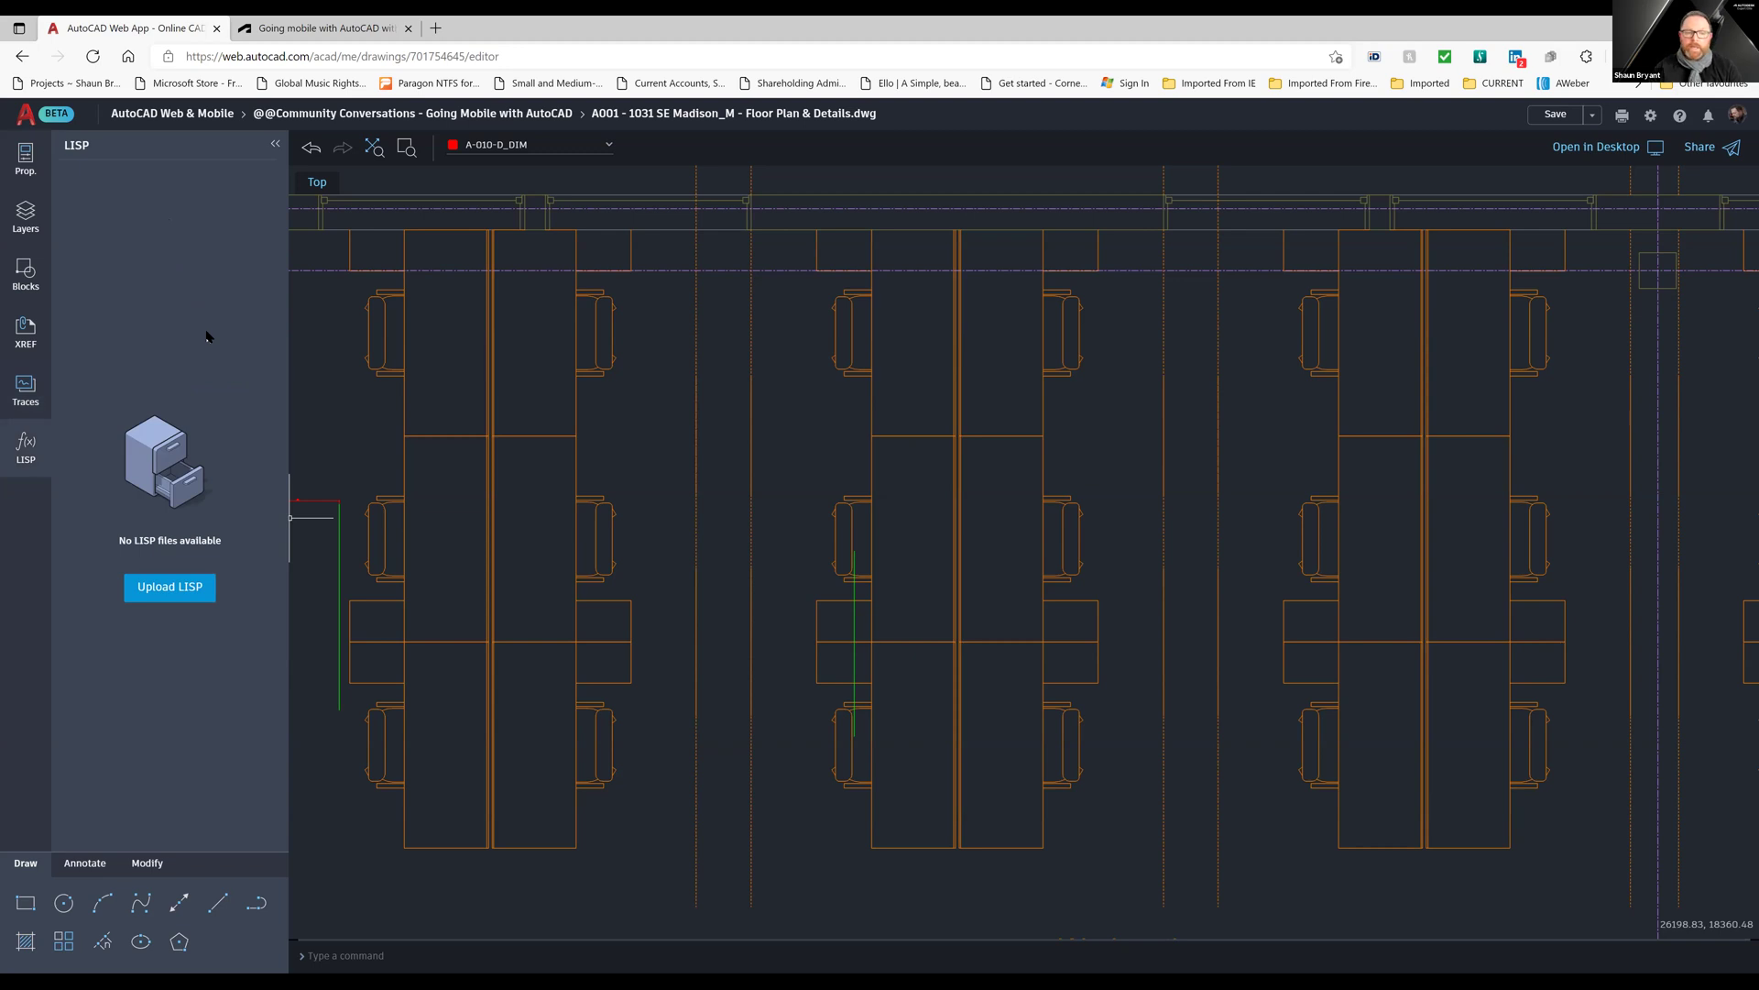
pyautogui.click(24, 275)
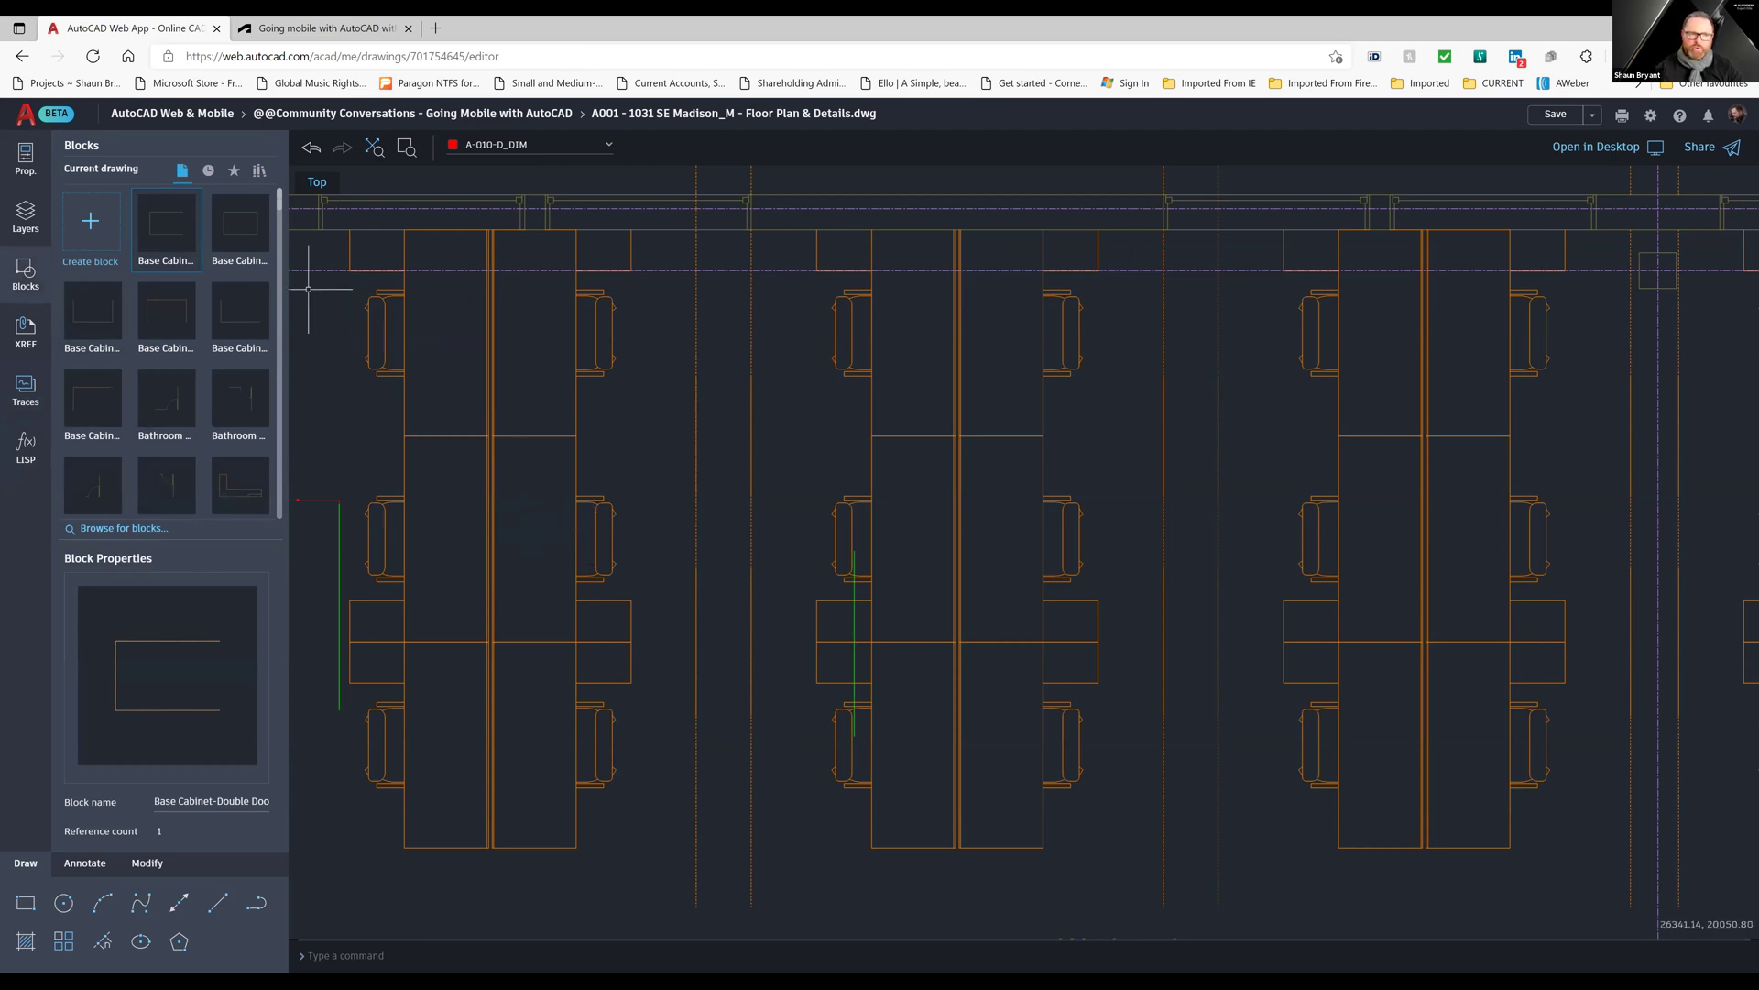
pyautogui.moveTo(282, 199); pyautogui.dragTo(285, 353)
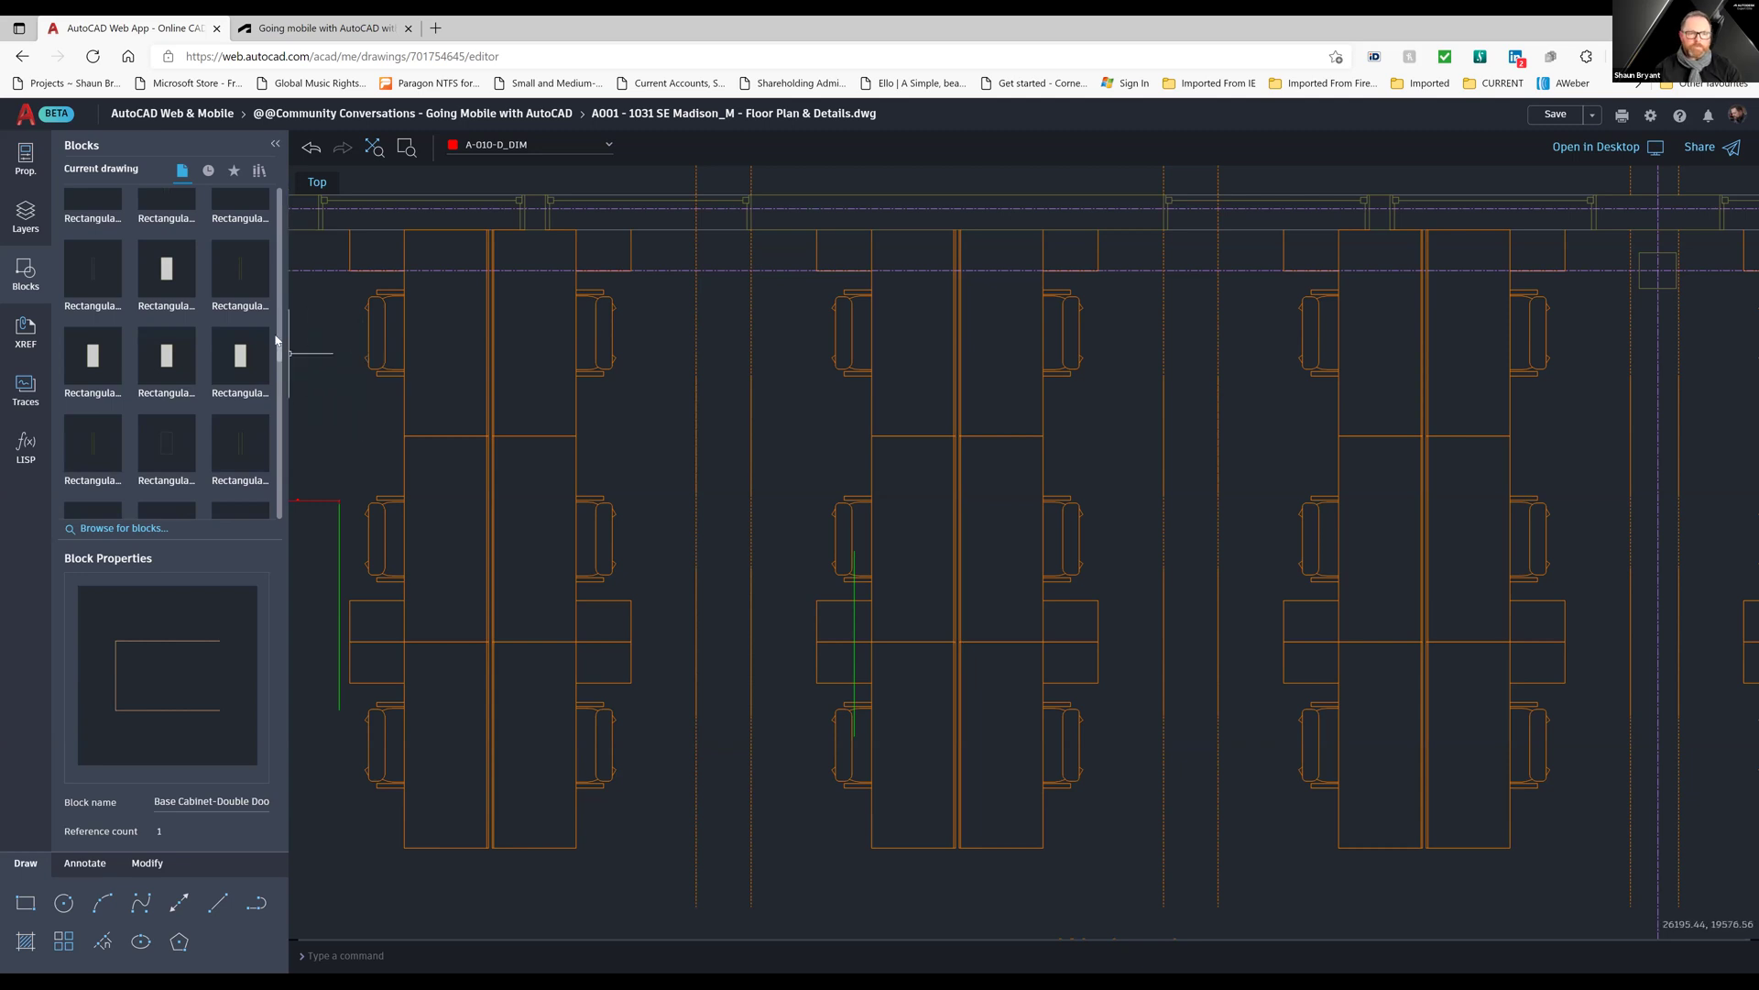
pyautogui.scroll(-1, 279, 368)
pyautogui.moveTo(280, 368); pyautogui.dragTo(277, 424)
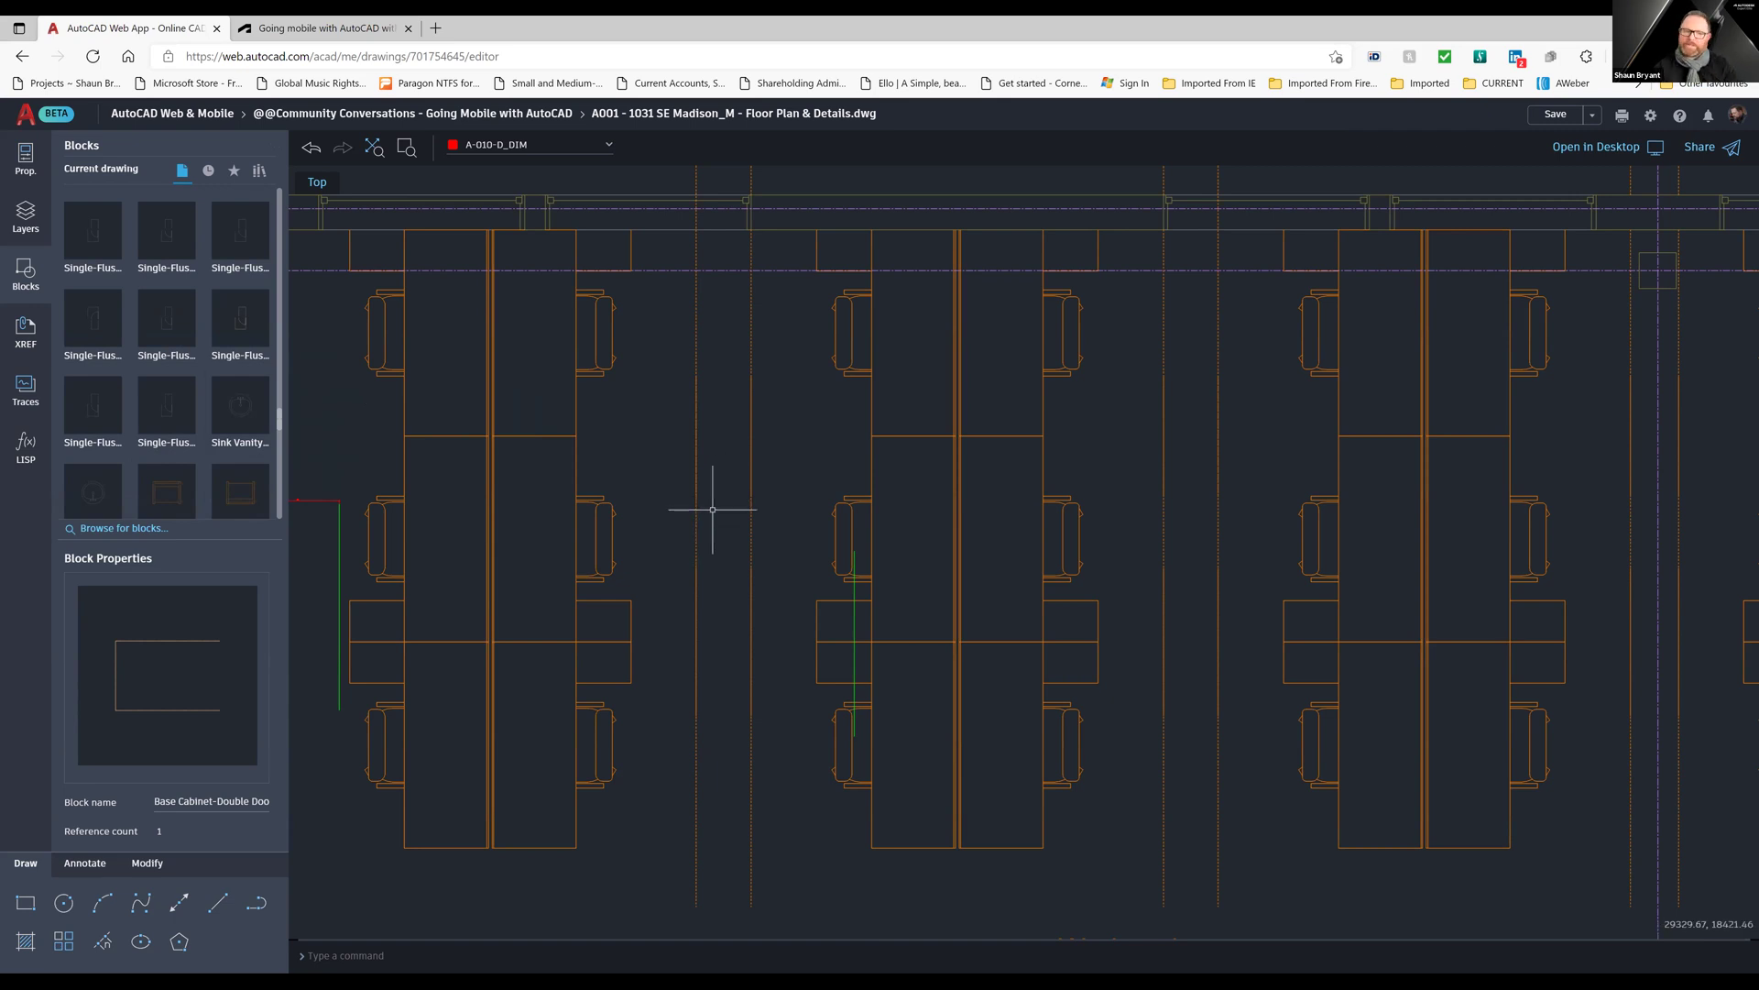
pyautogui.scroll(-3, 713, 509)
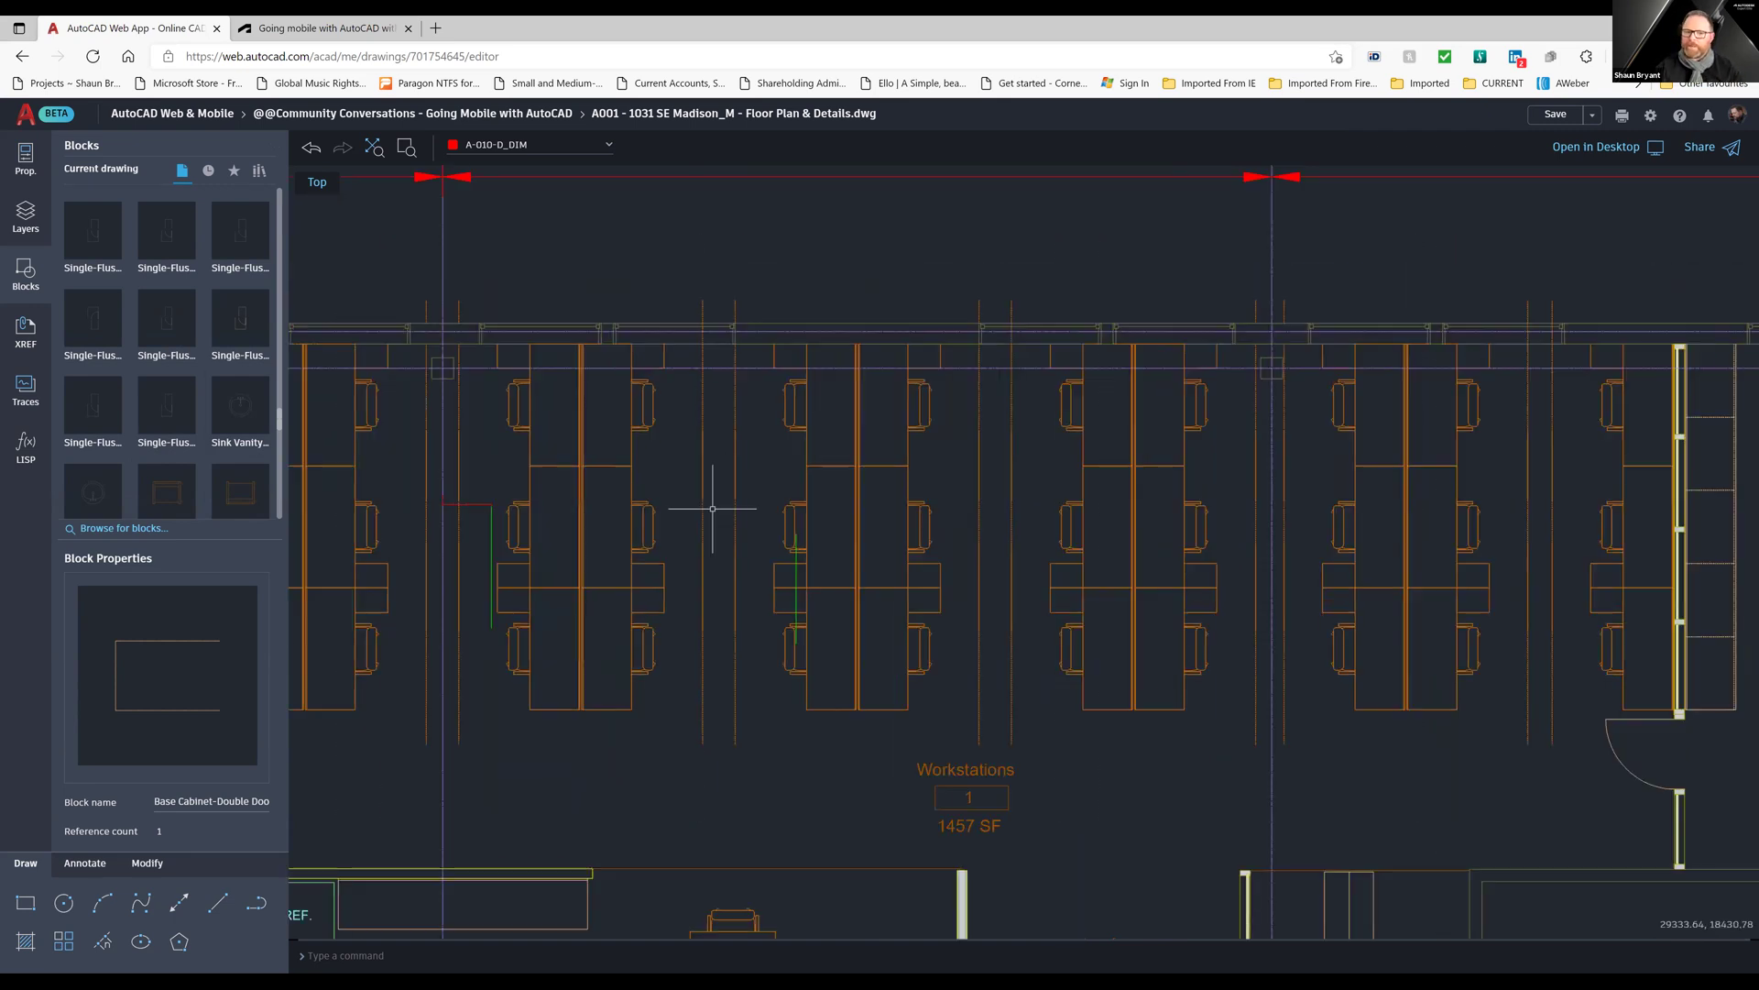
# Zoom to the extents of the whole floor plan.
pyautogui.scroll(-2, 713, 508)
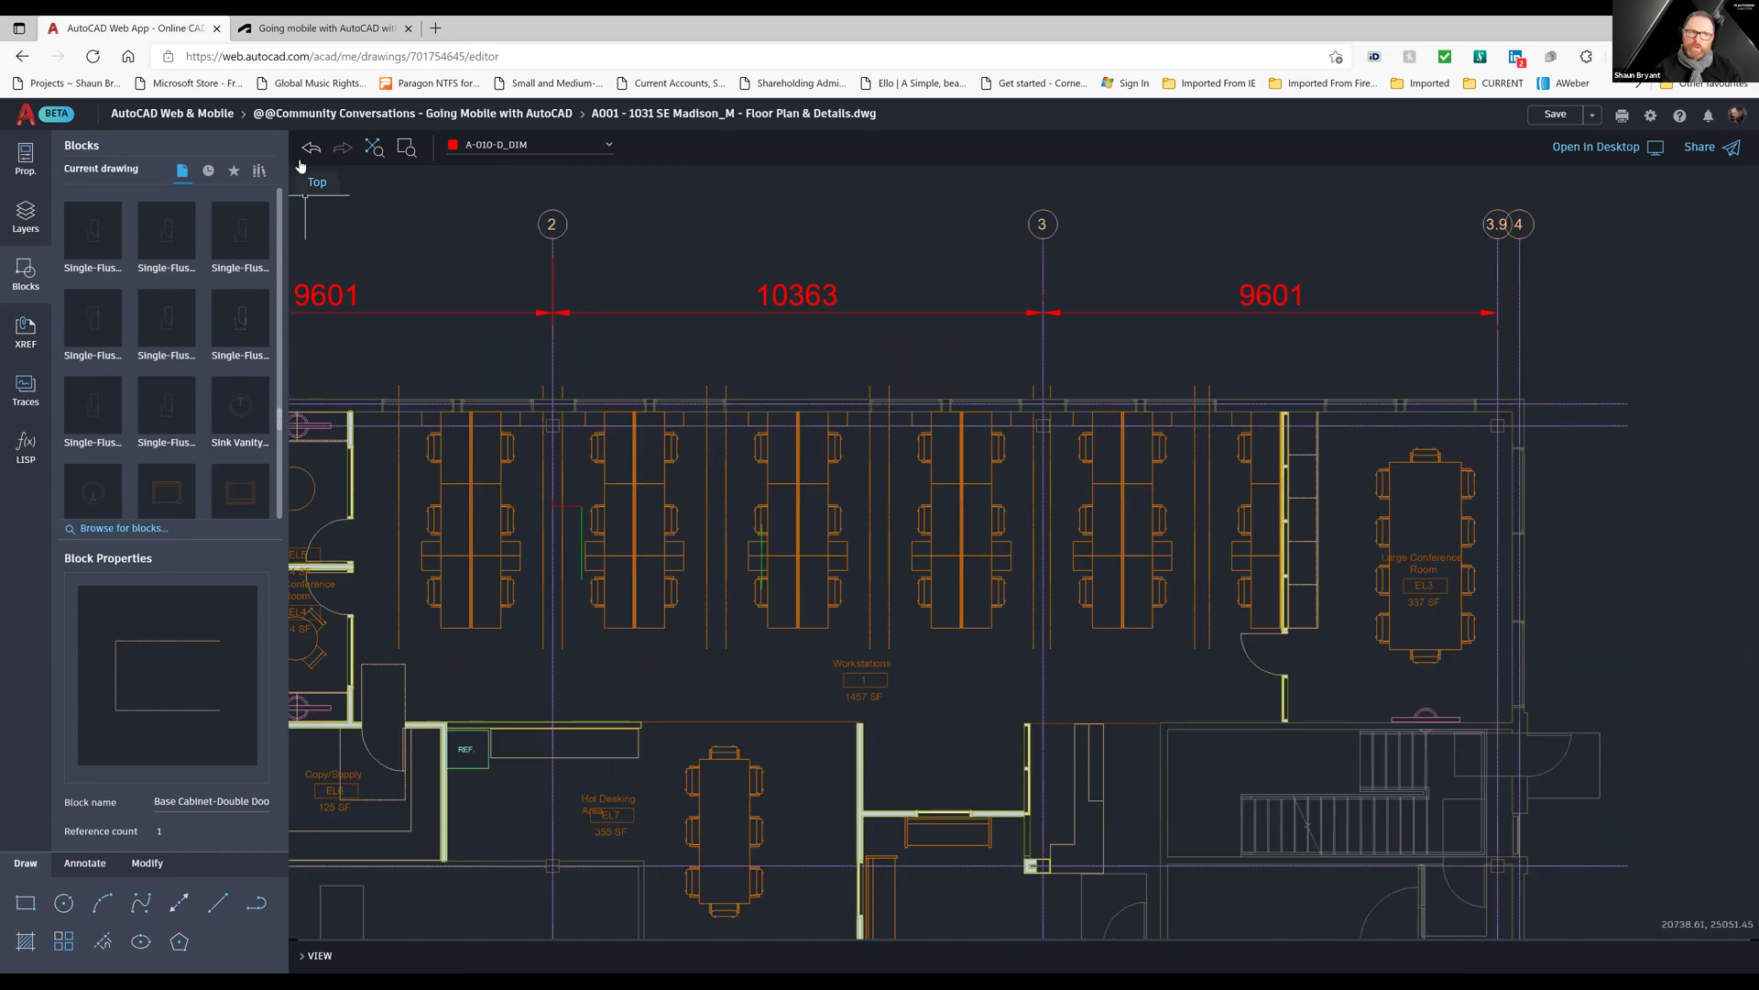
pyautogui.click(319, 187)
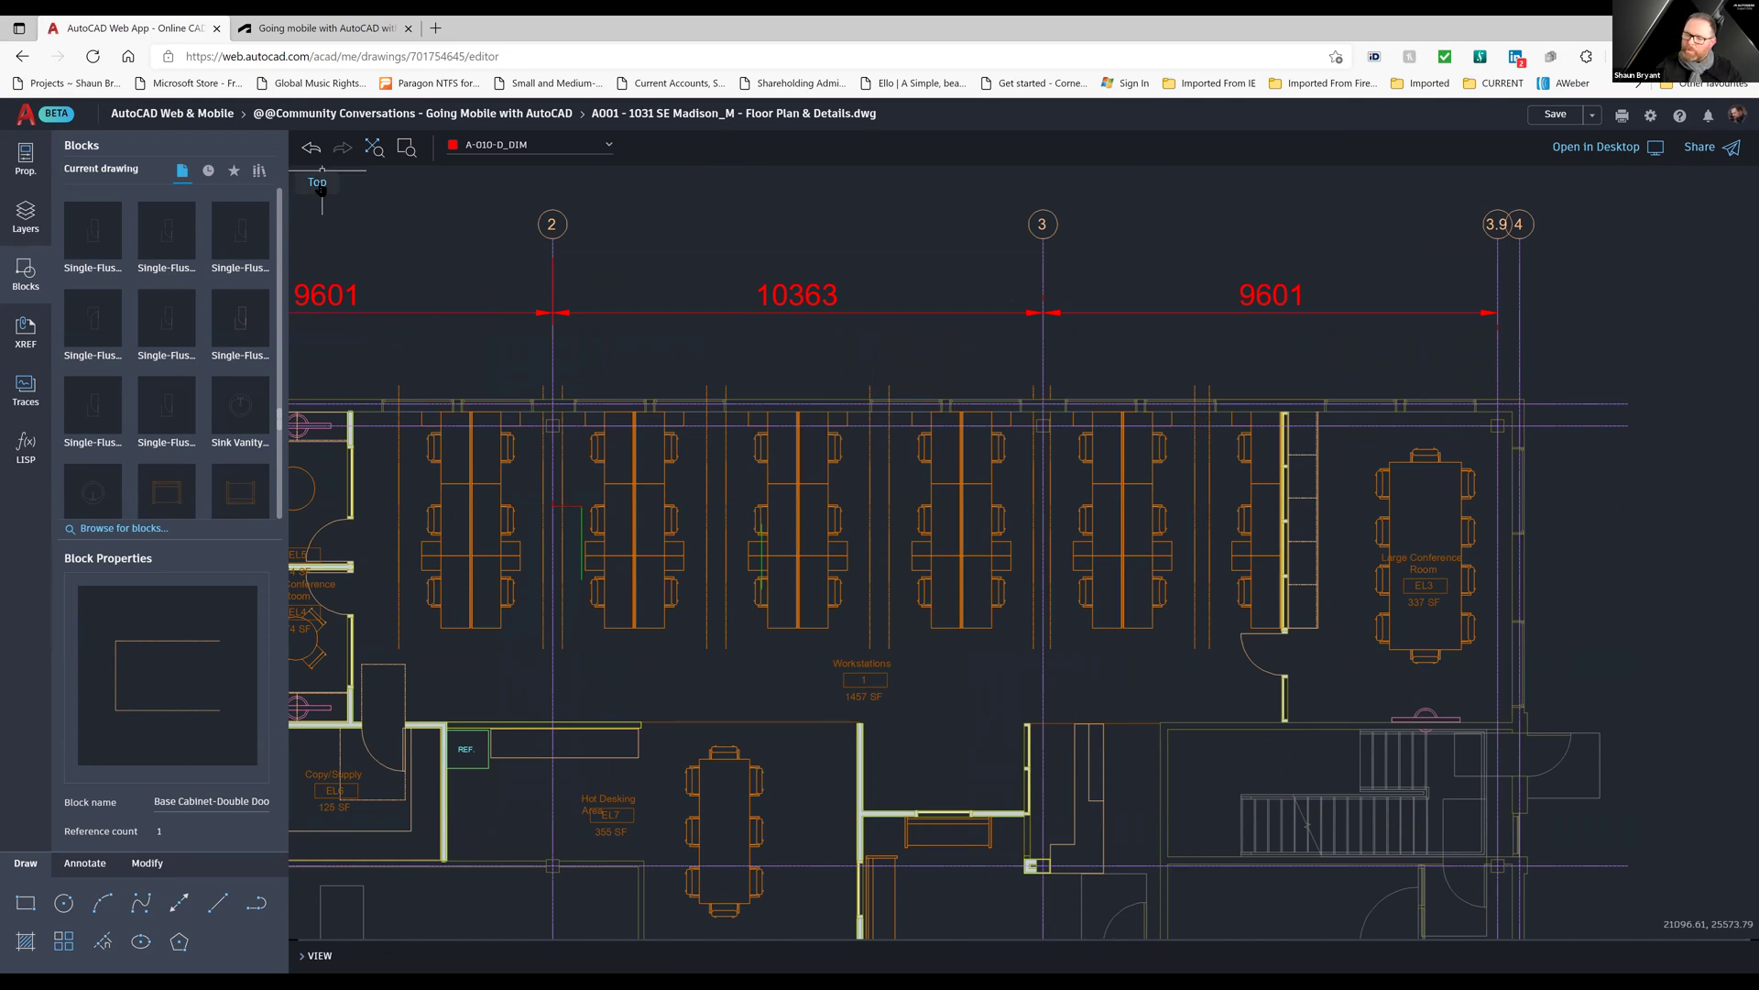
pyautogui.click(373, 147)
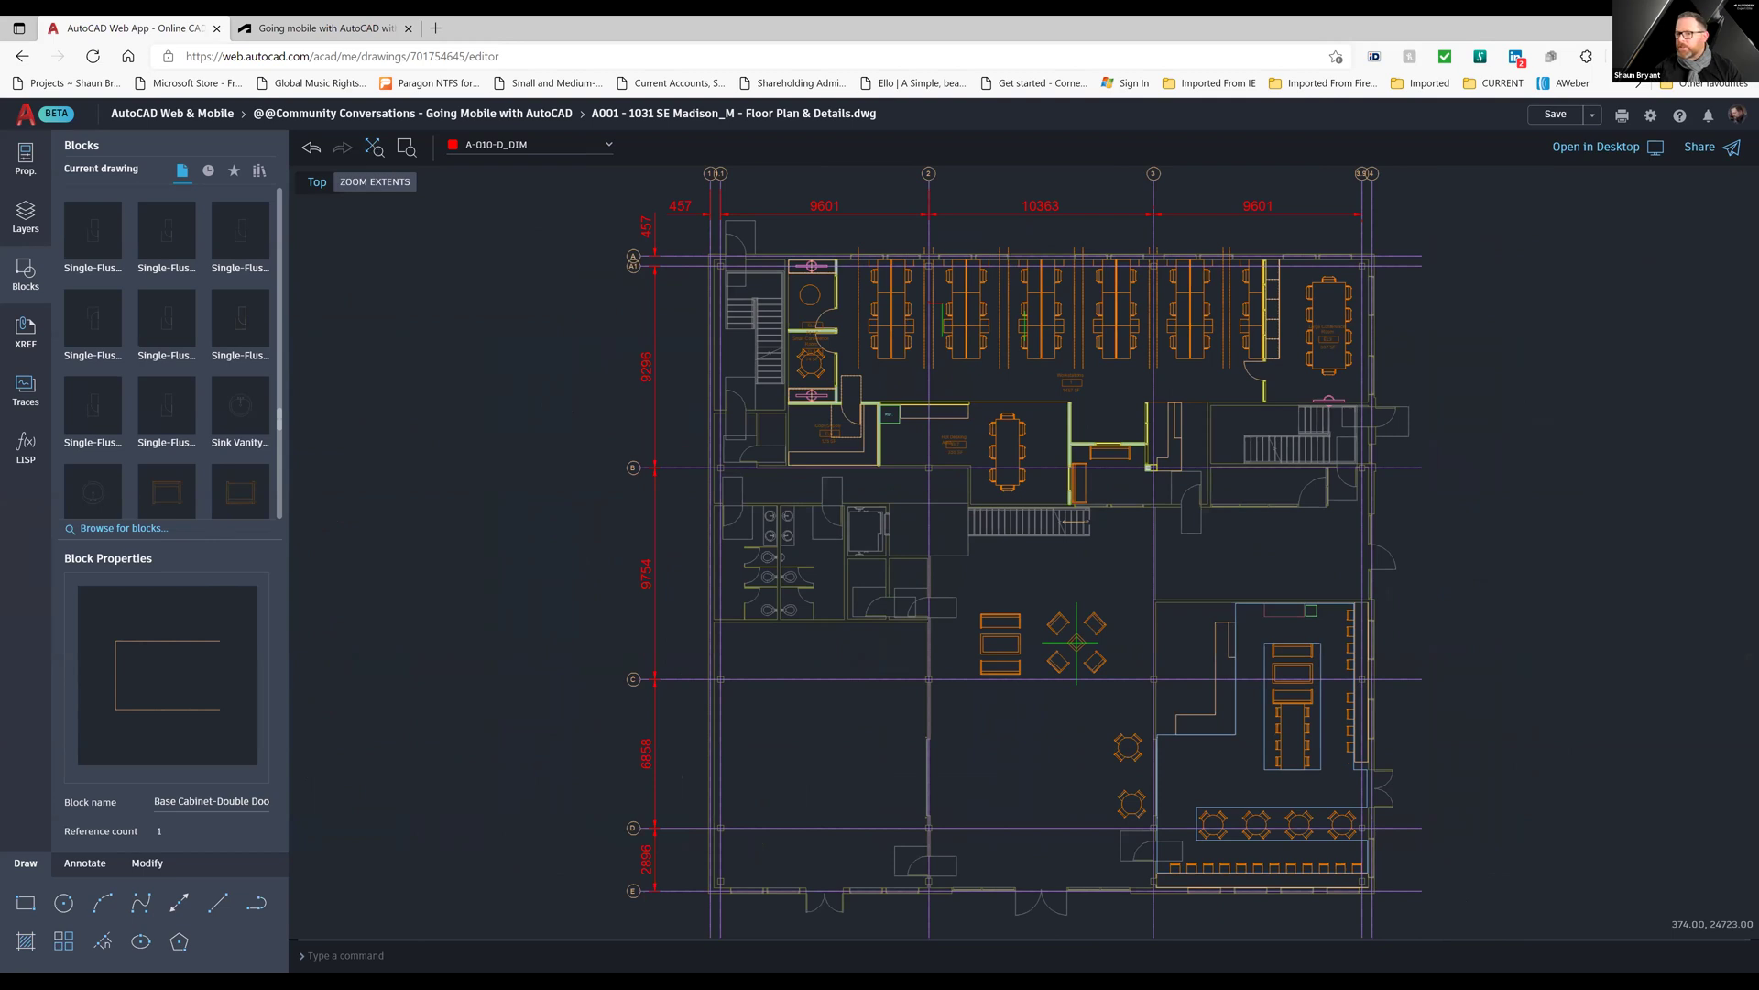
# Window-zoom onto the restrooms between grid lines B and C after cancelling a misfired attempt.
pyautogui.click(408, 149)
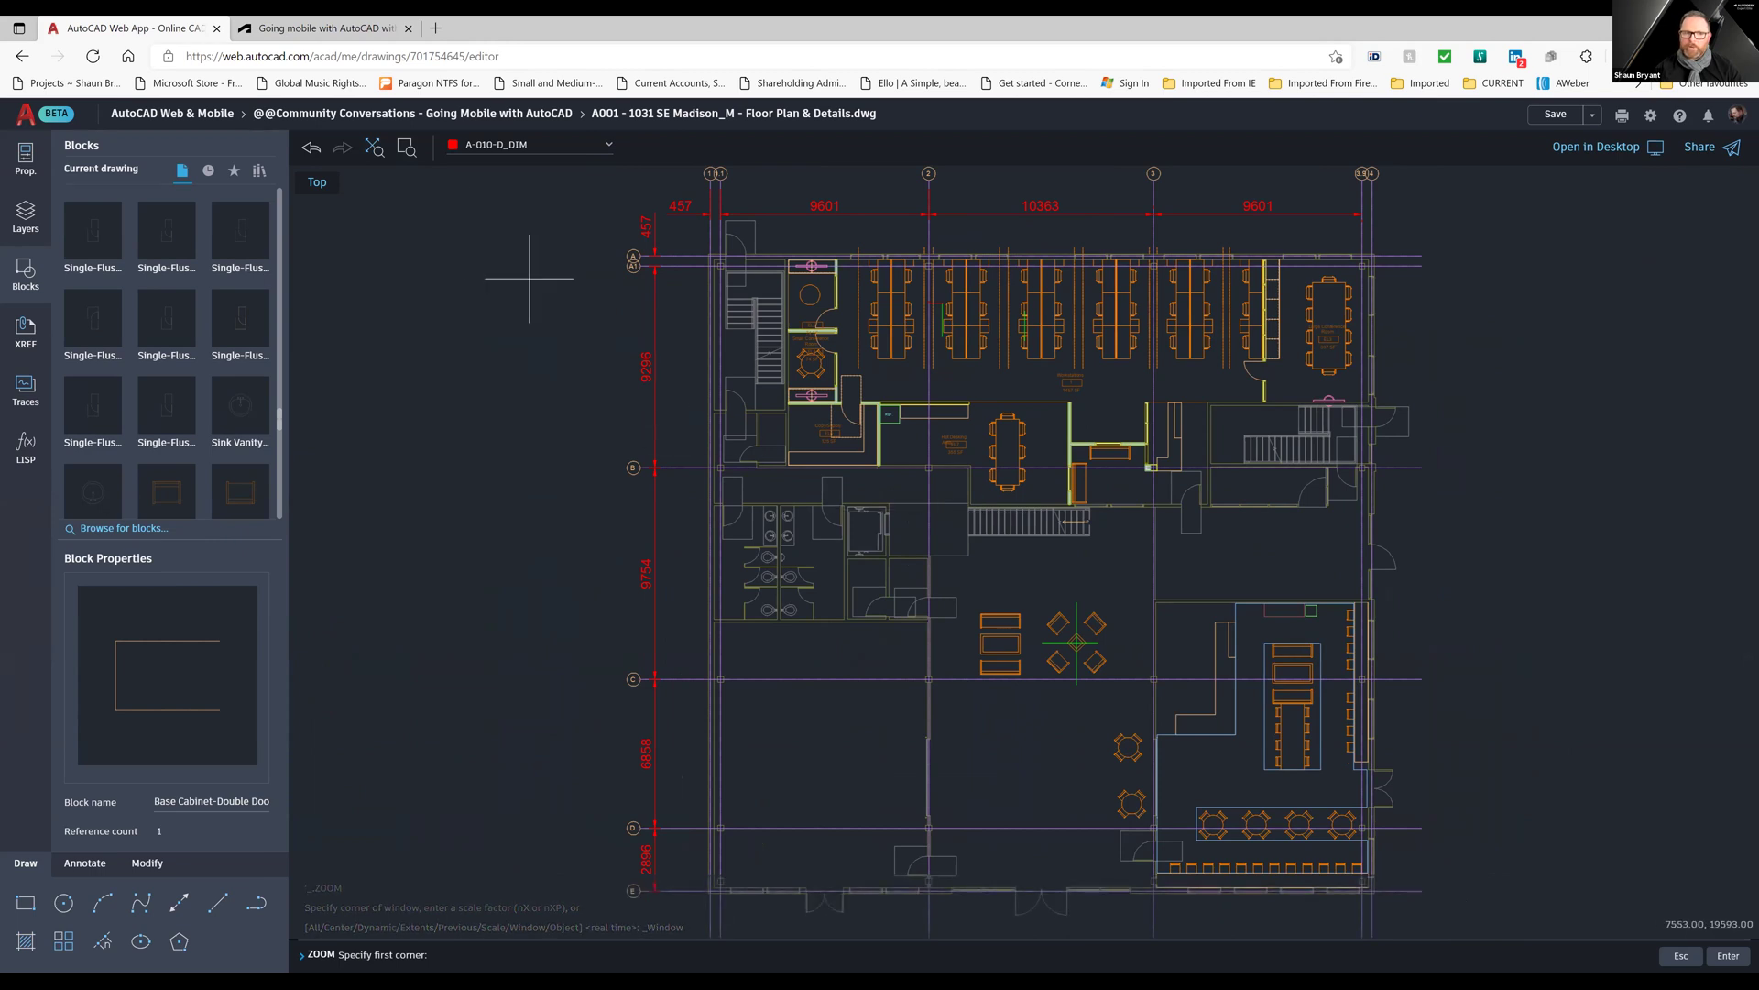
pyautogui.click(408, 149)
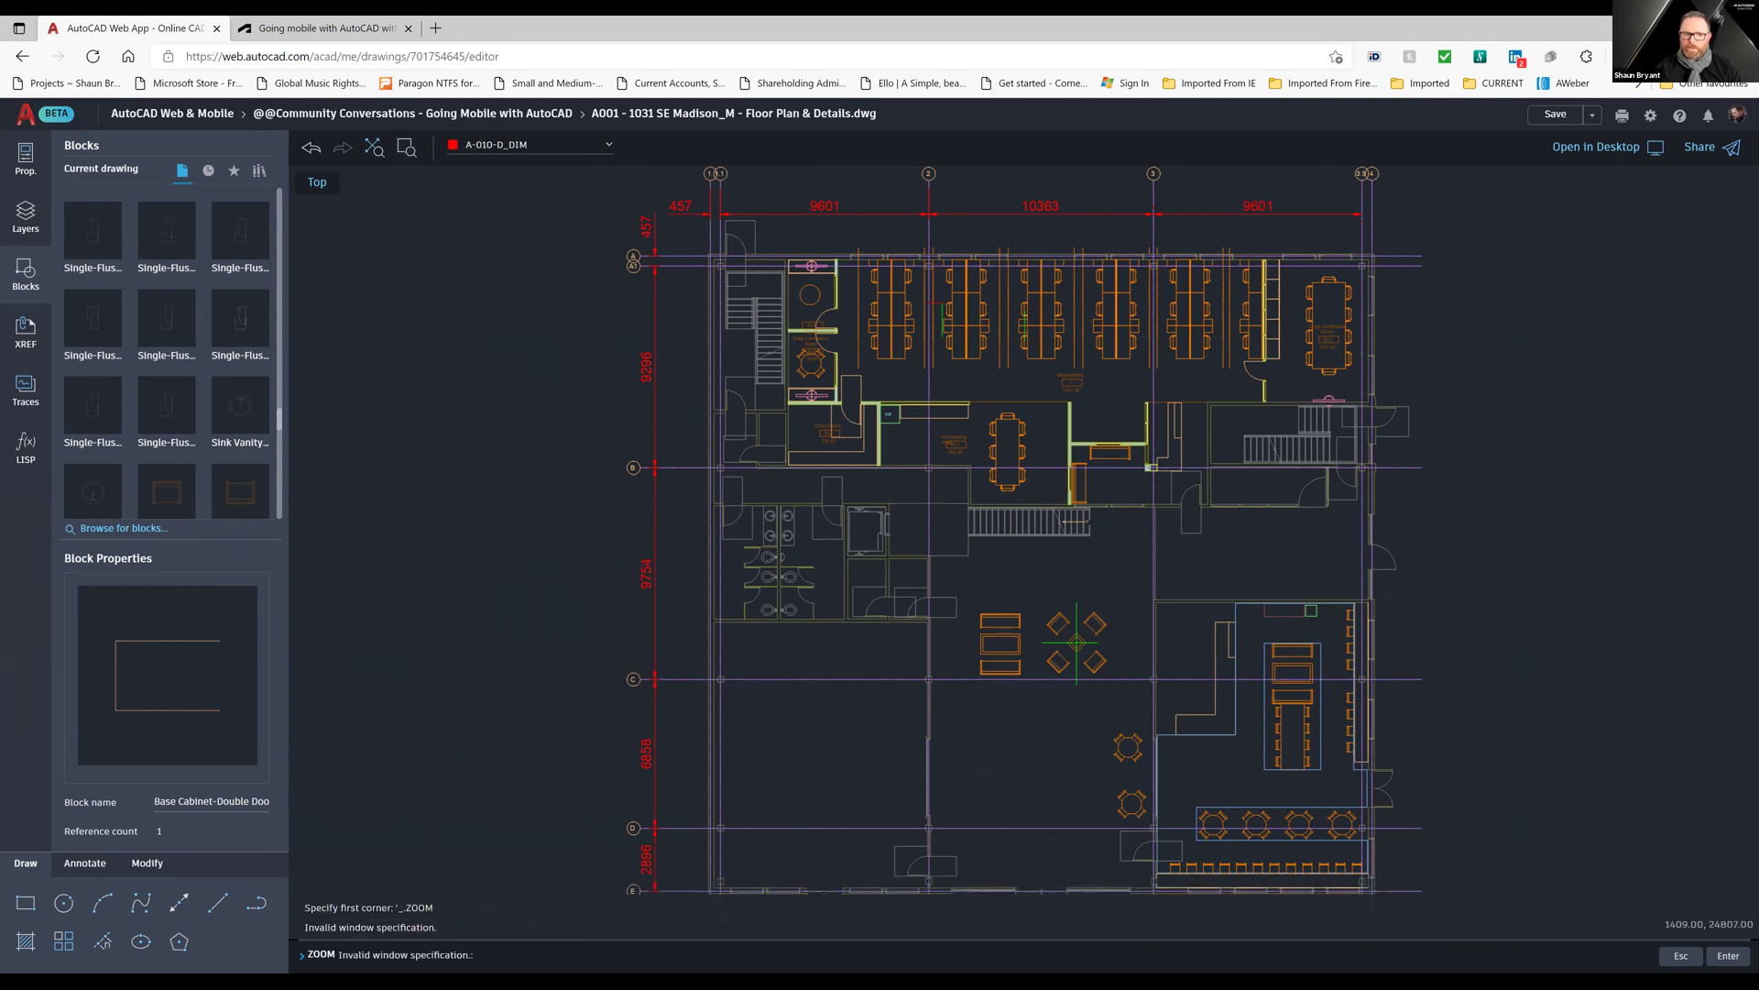
pyautogui.press('Escape')
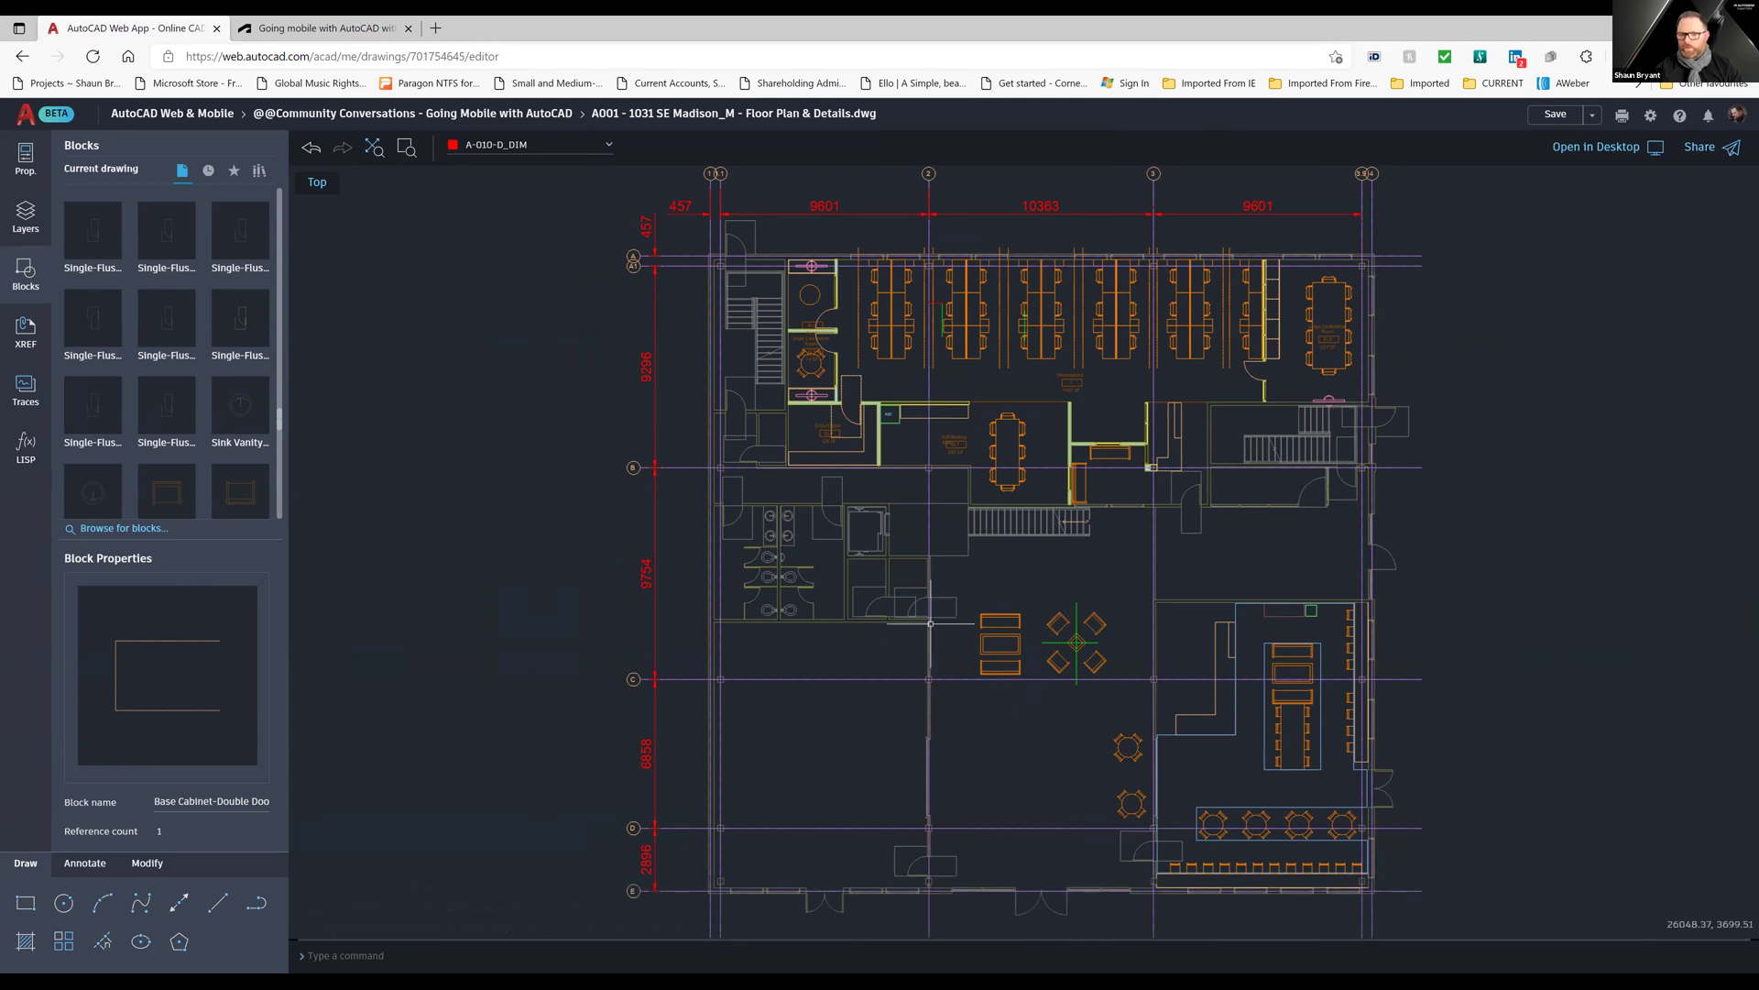
pyautogui.click(406, 147)
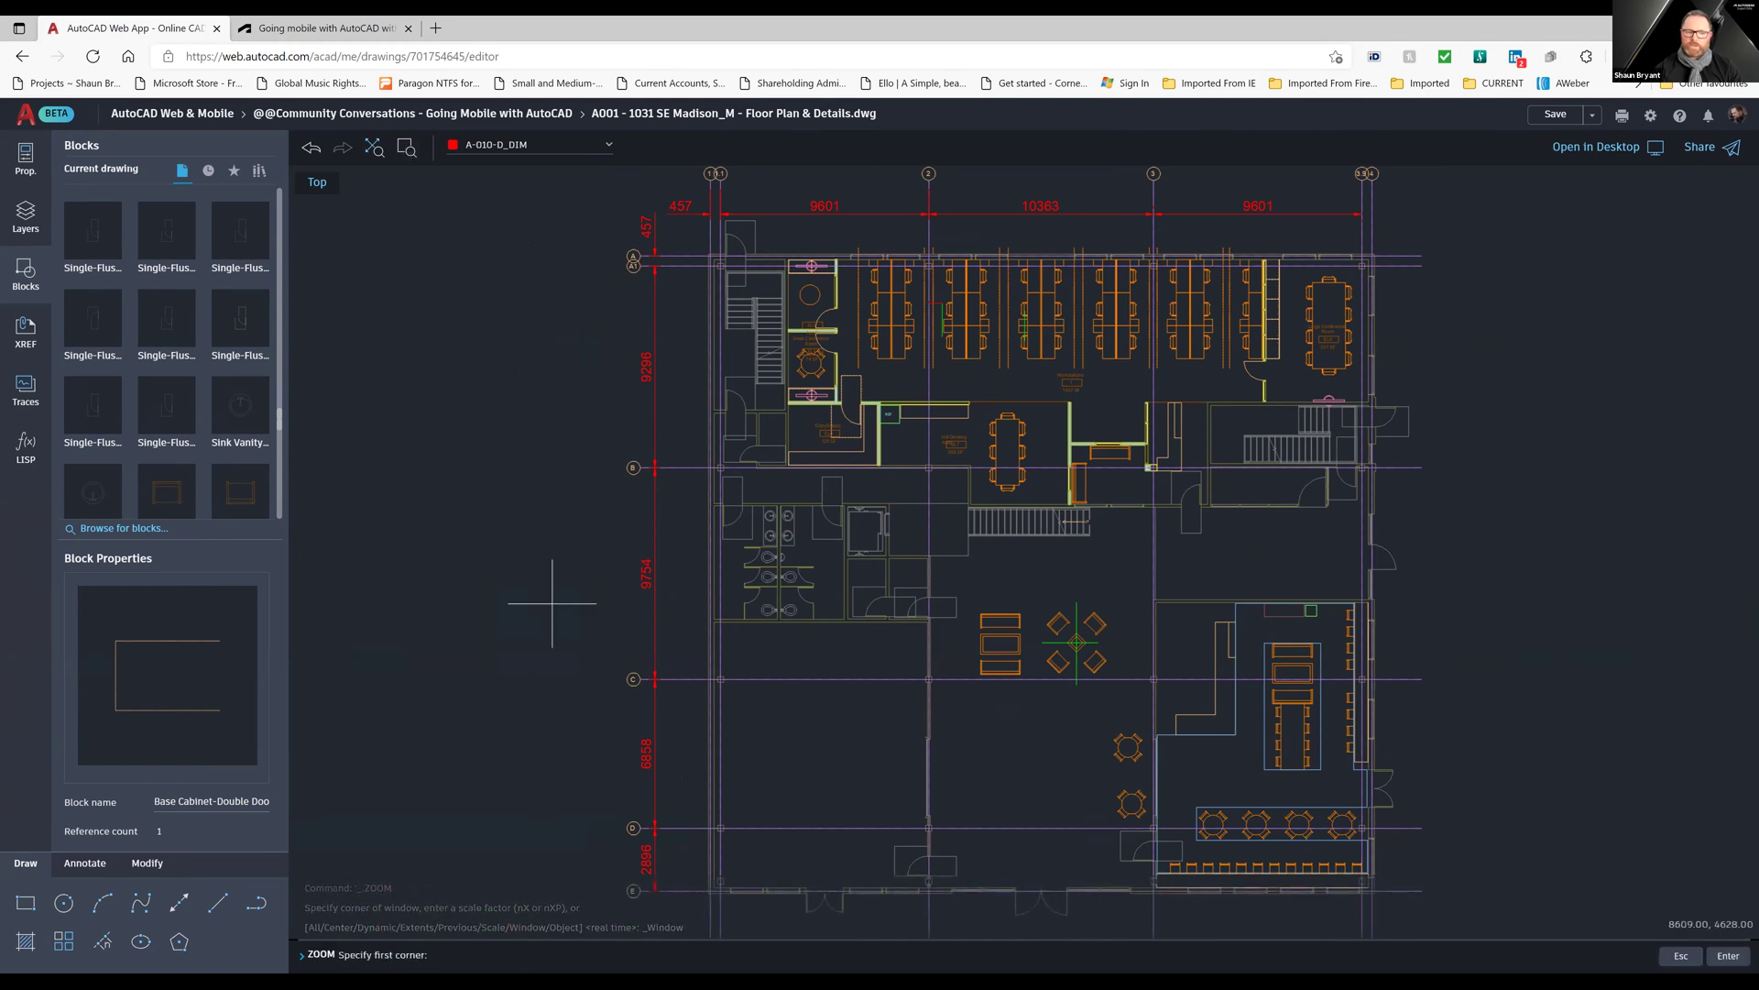
pyautogui.click(691, 446)
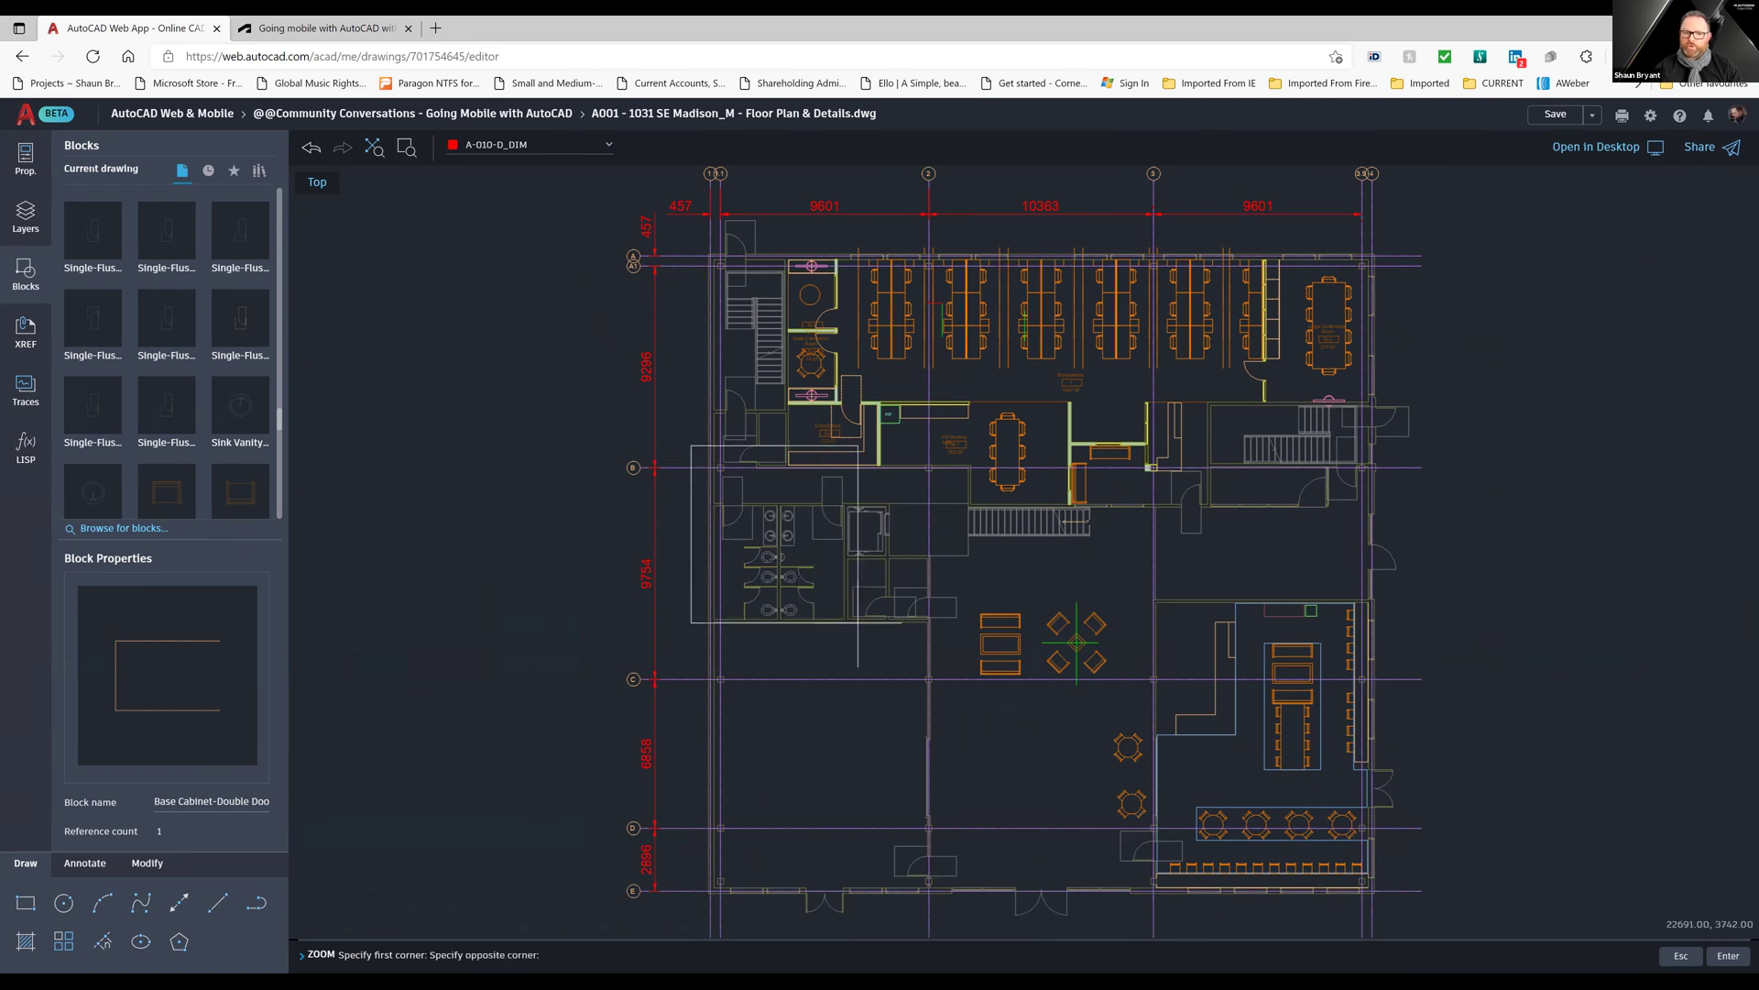
pyautogui.click(965, 715)
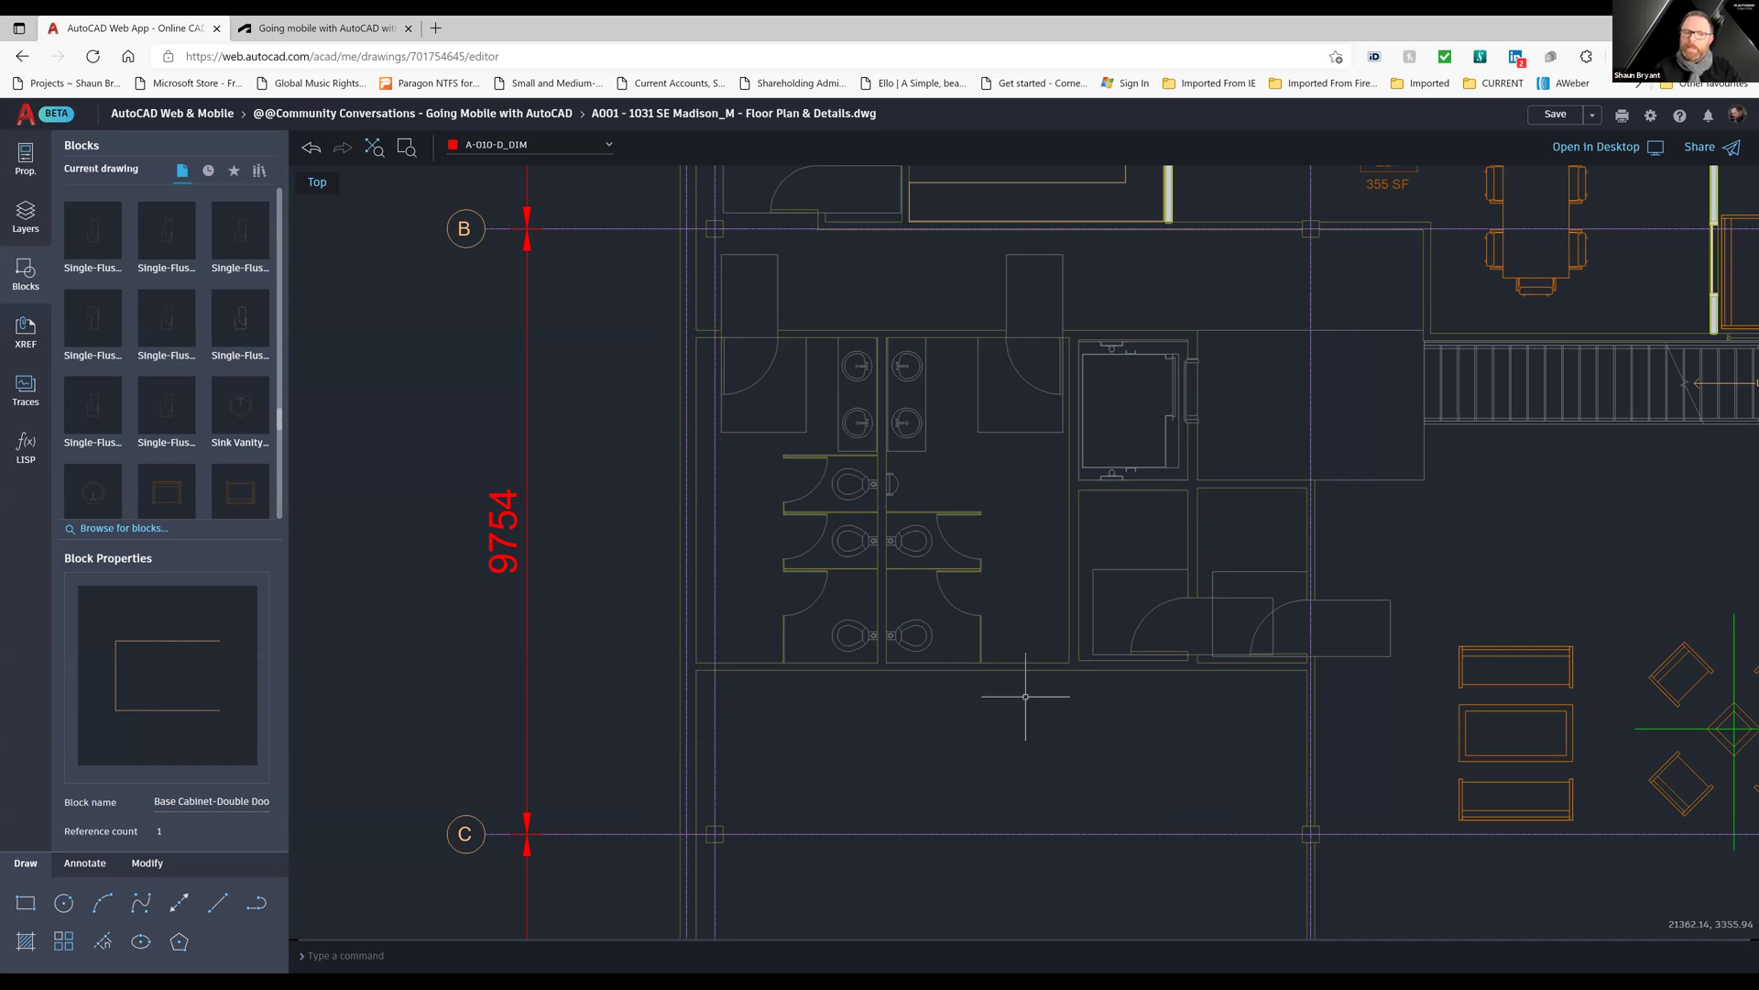
# Open the toolbar layer dropdown showing A-010-D_DIM as current layer.
pyautogui.click(607, 148)
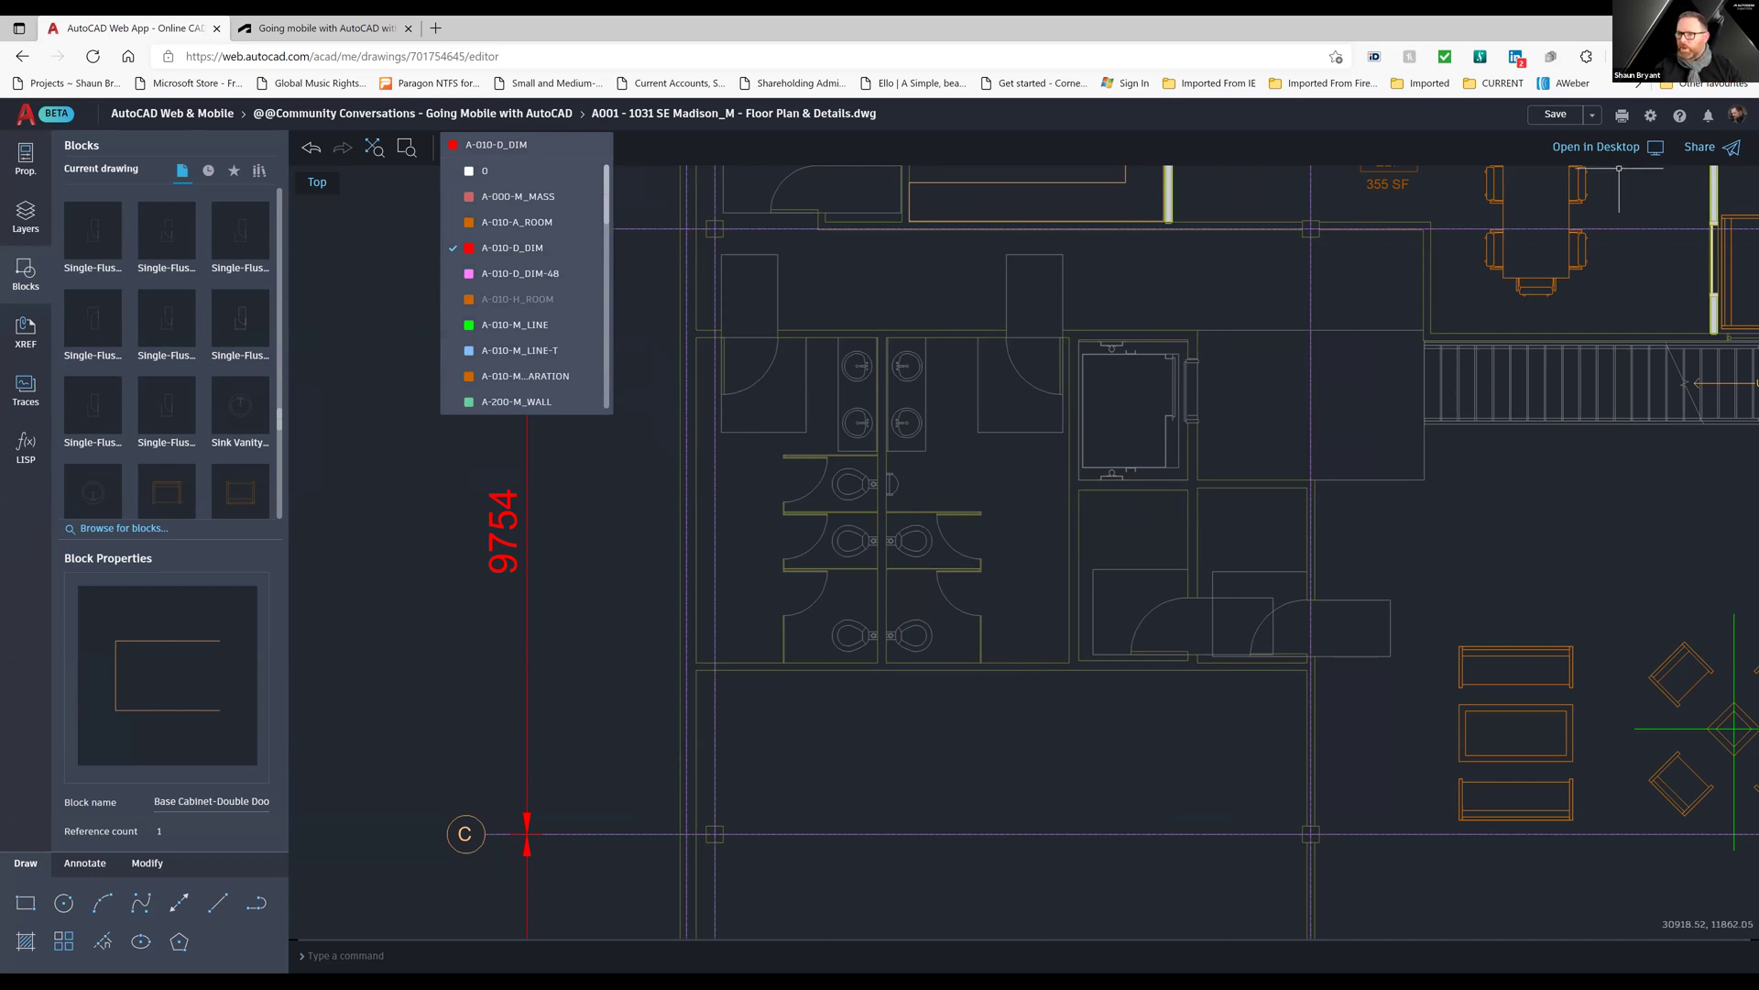
# Create a share link set to View only instead of Edit and save a copy, then close it.
pyautogui.click(1700, 149)
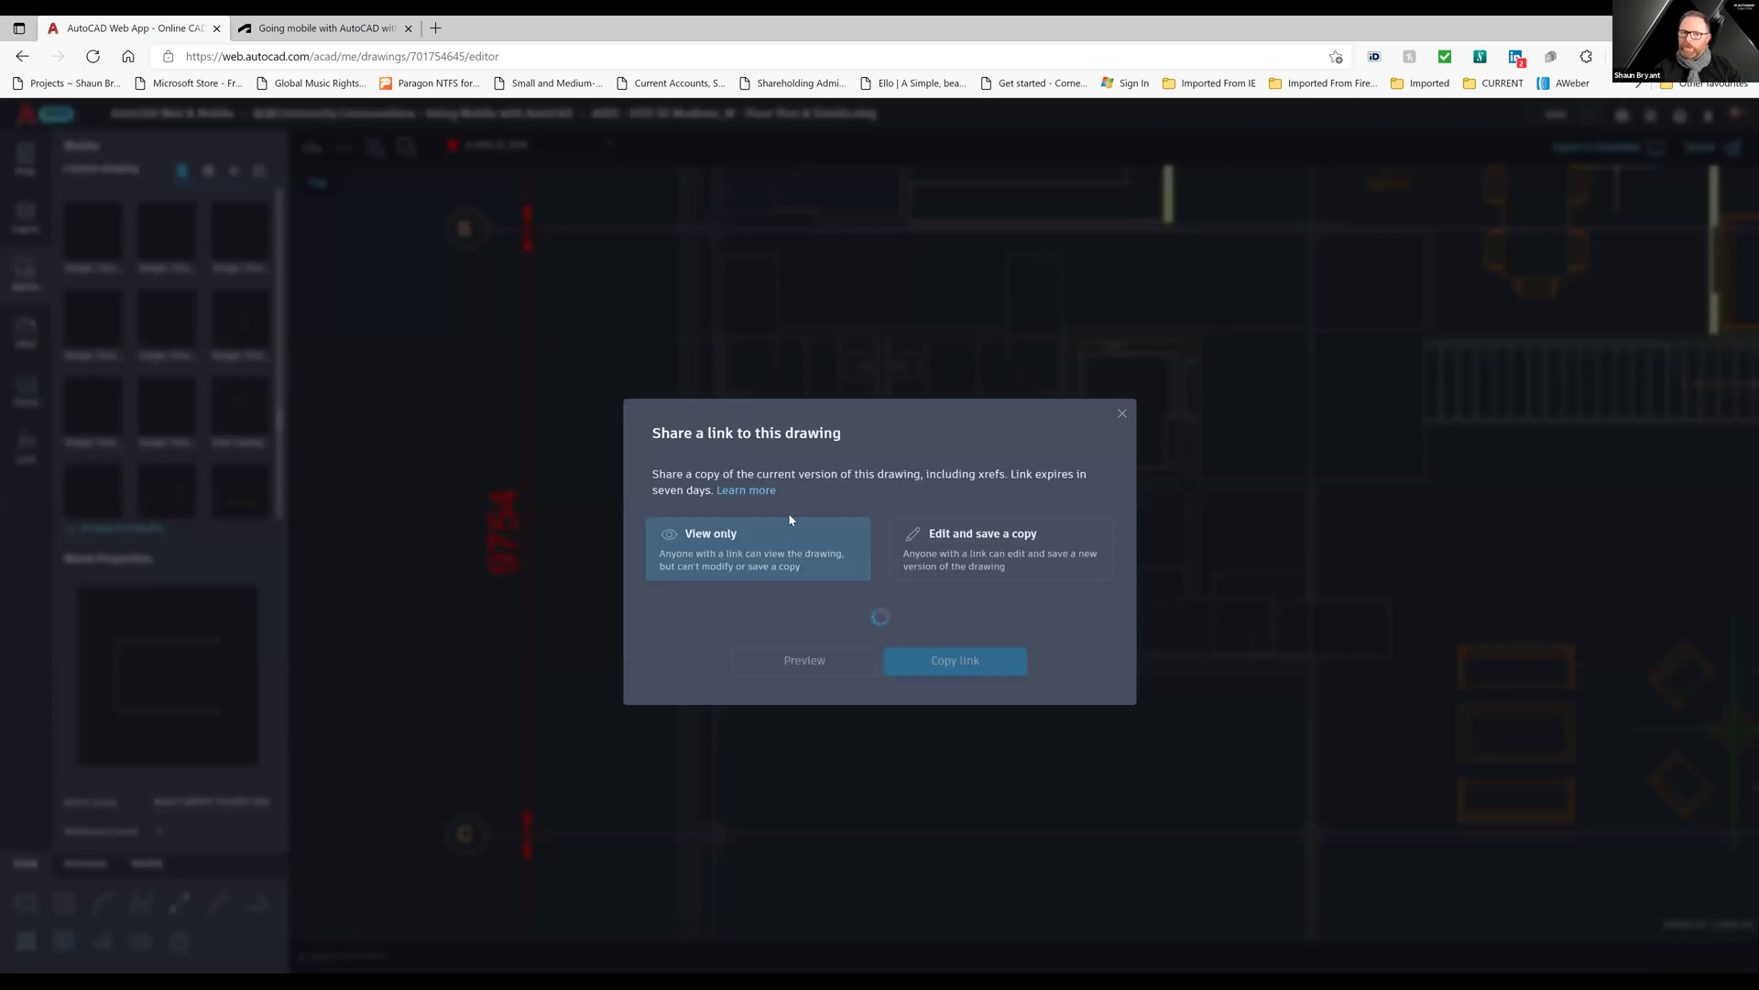
pyautogui.click(906, 556)
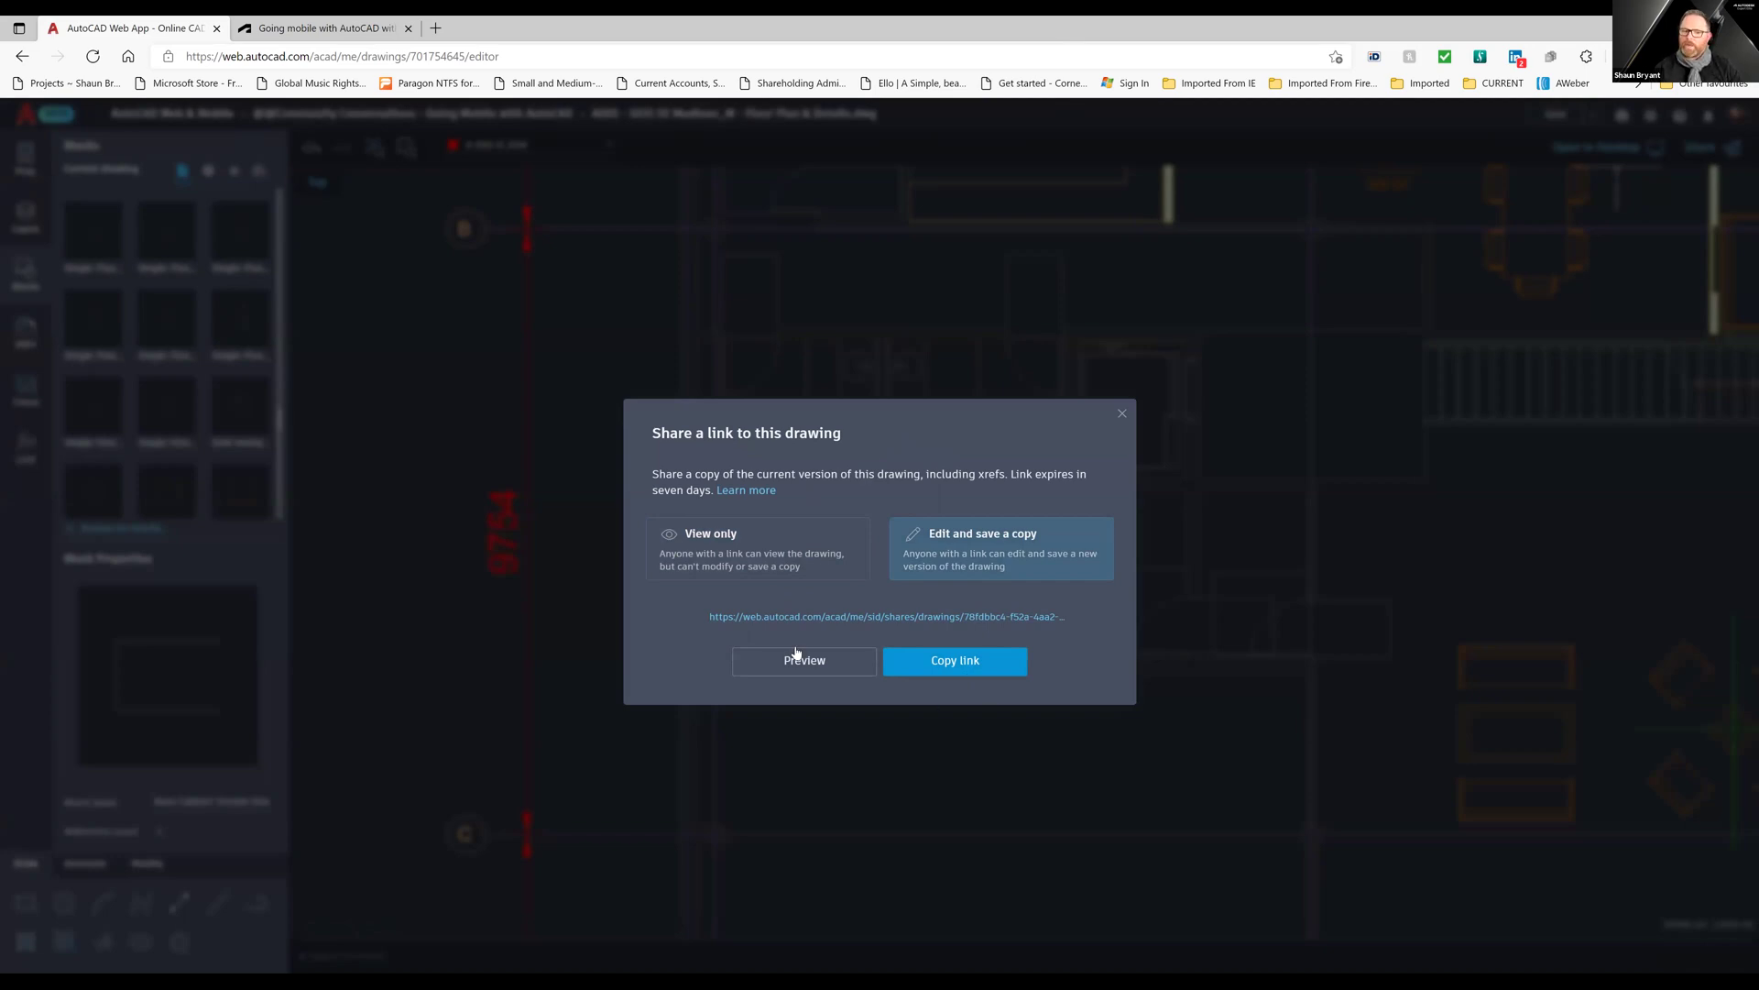
pyautogui.click(754, 553)
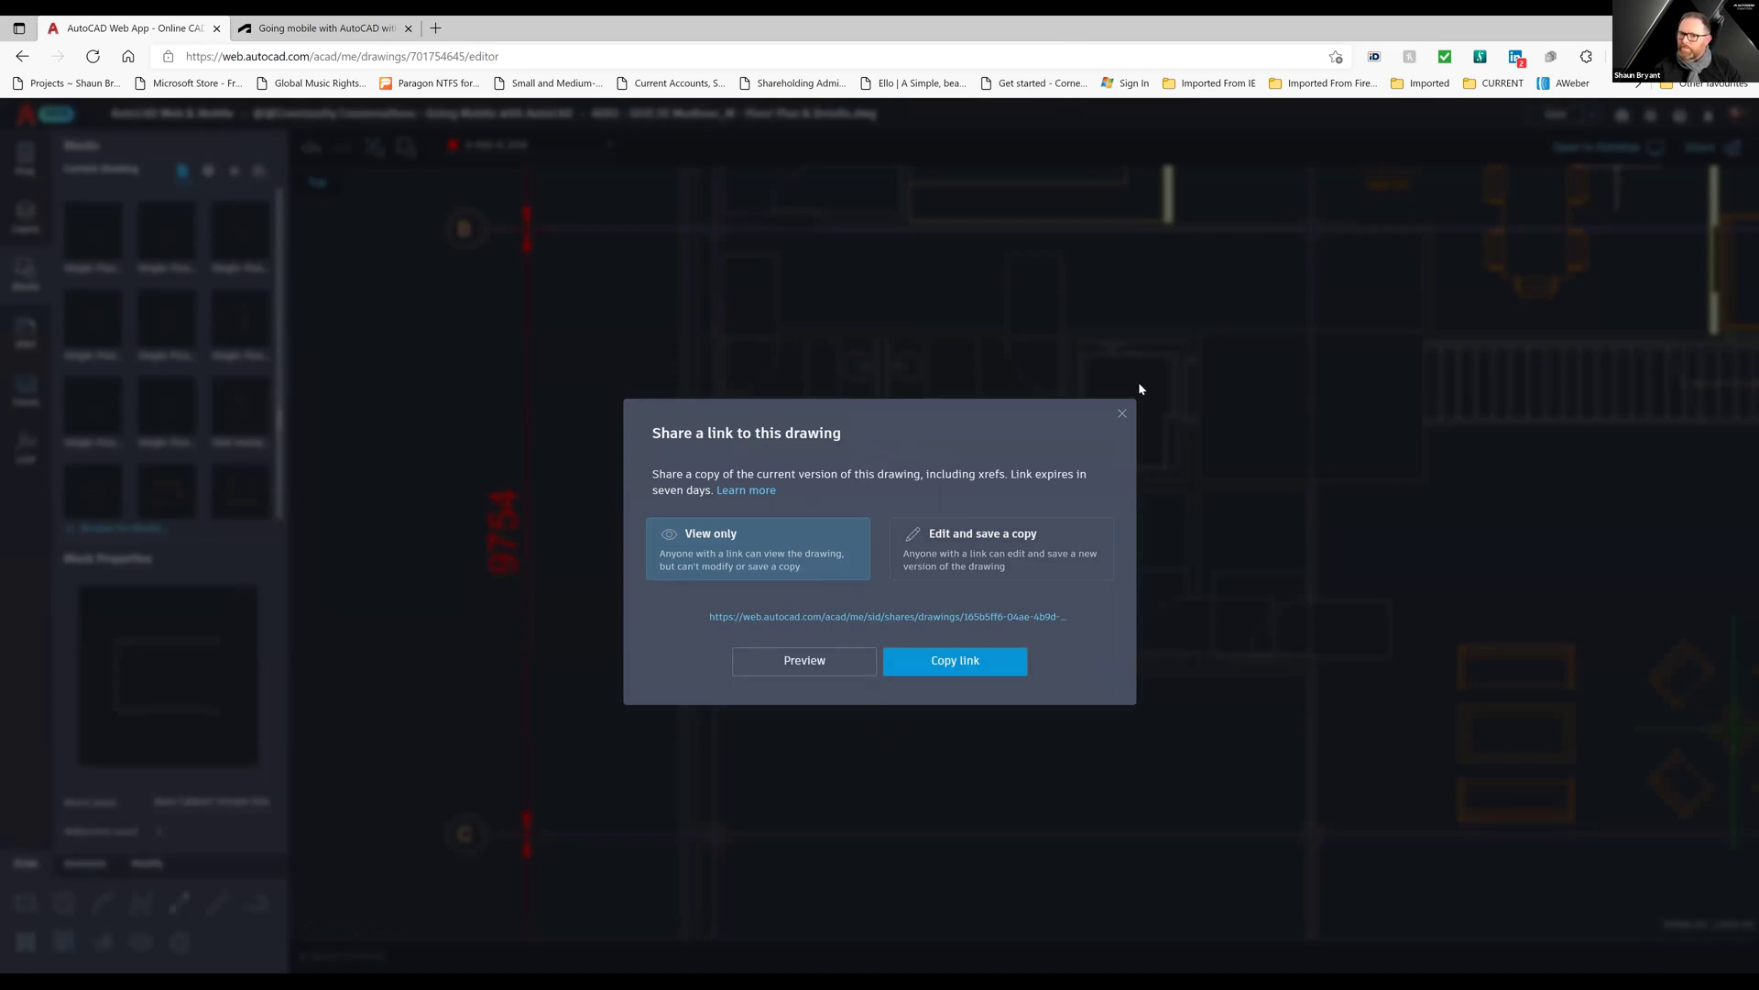
pyautogui.click(1122, 415)
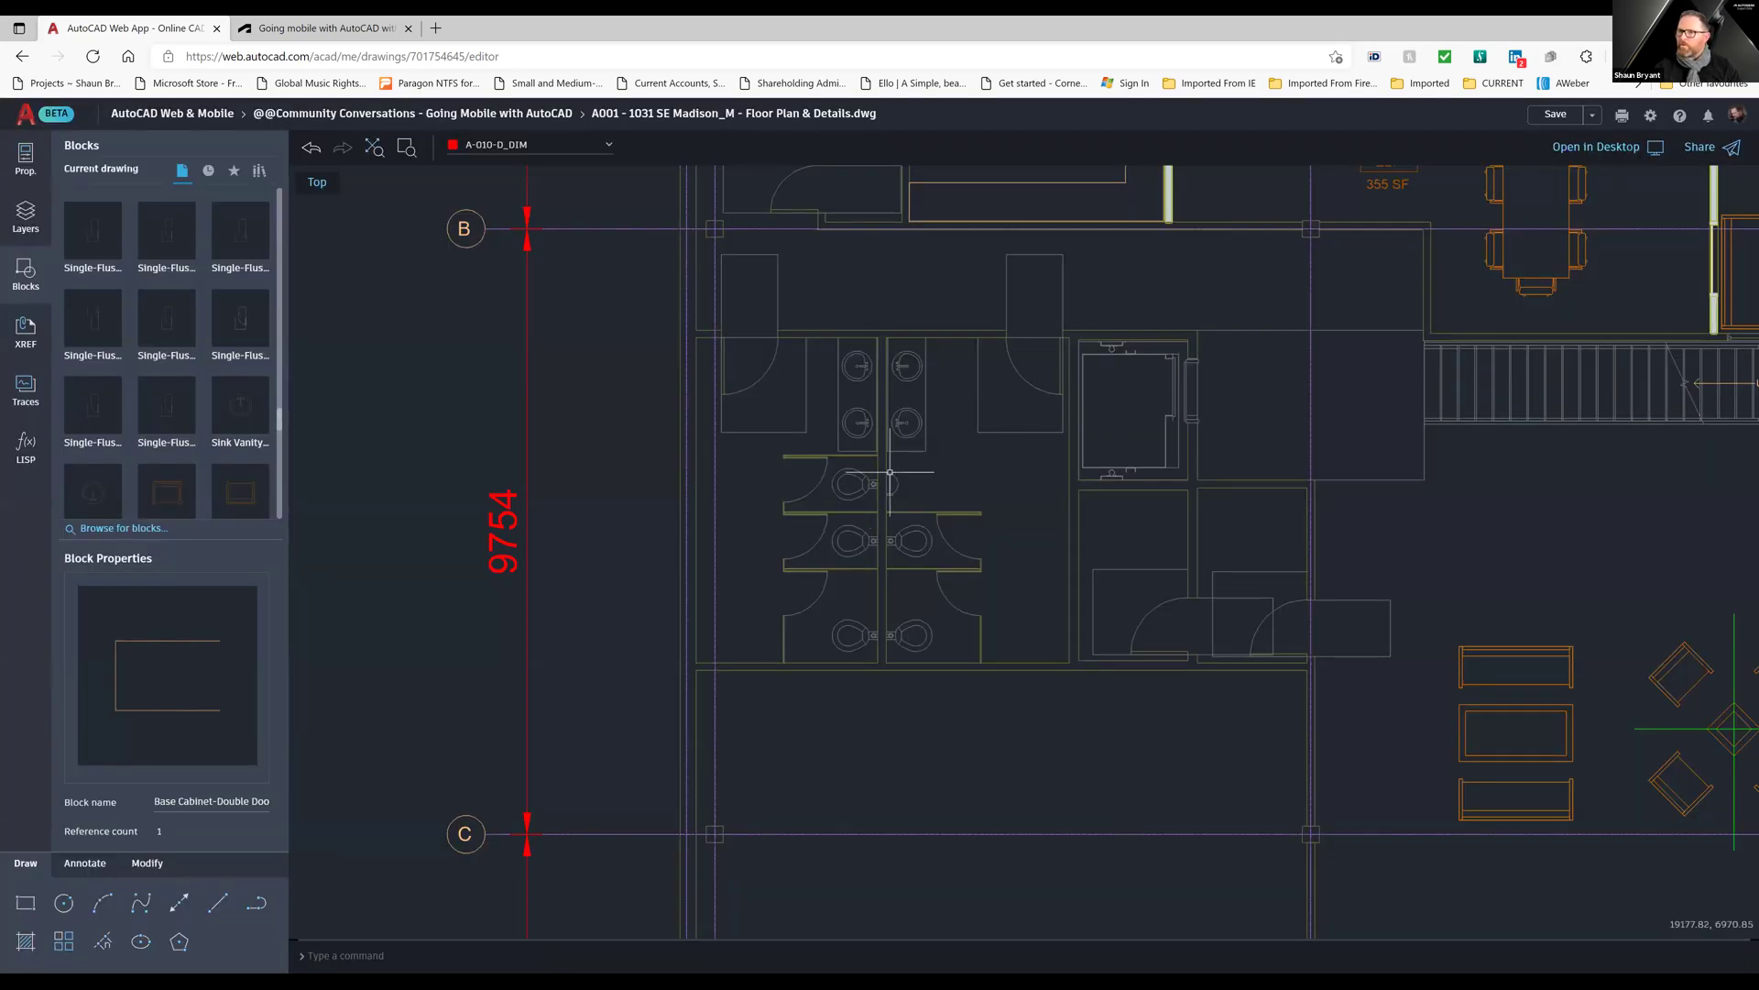
# Save As a copy with '_REV' appended to the Madison floor plan file name.
pyautogui.click(1594, 116)
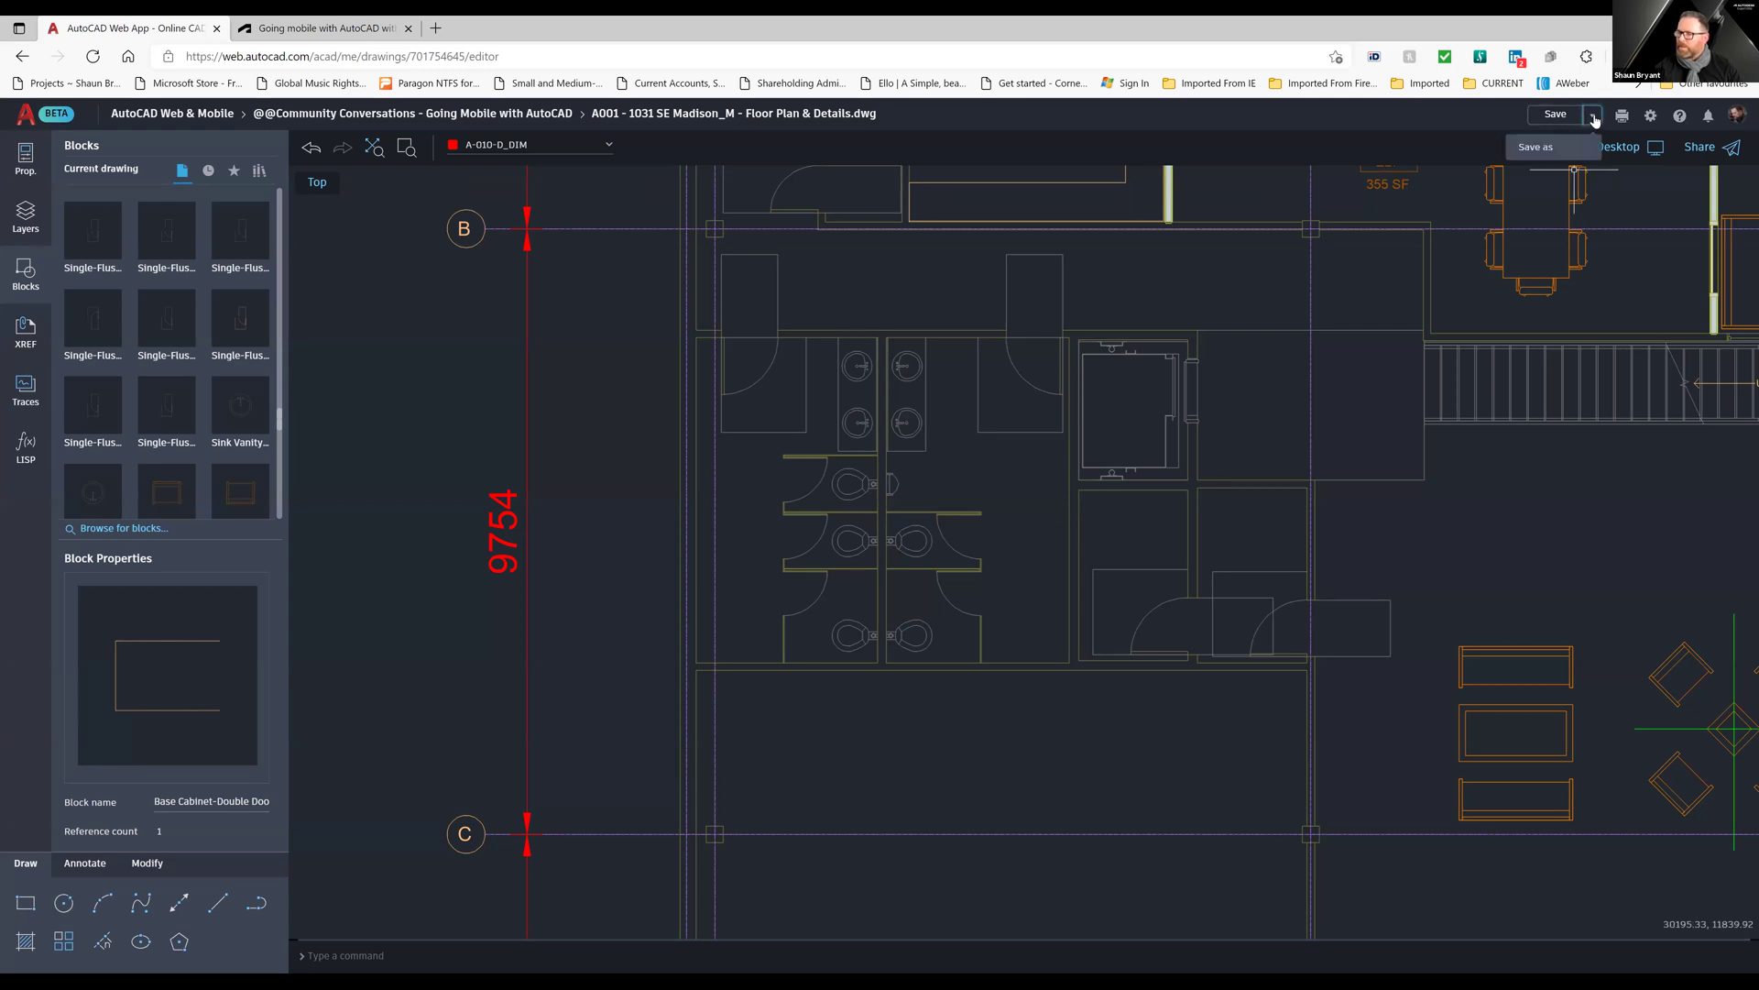
pyautogui.click(1533, 148)
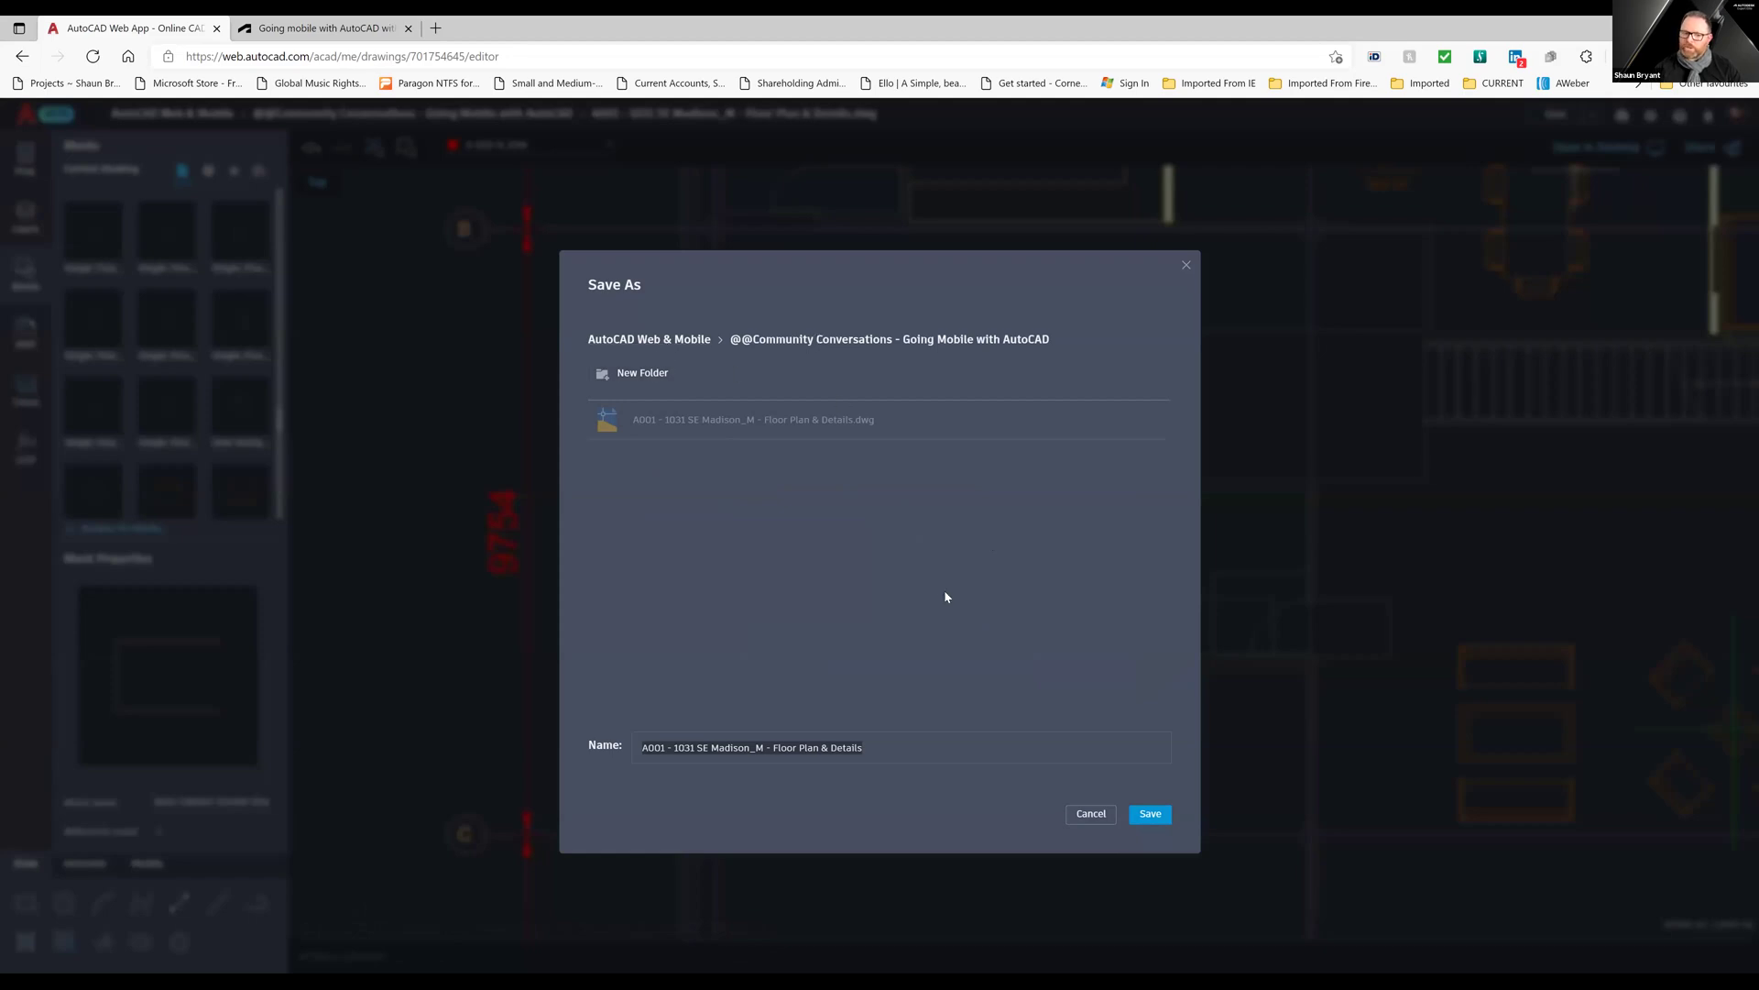
pyautogui.click(877, 748)
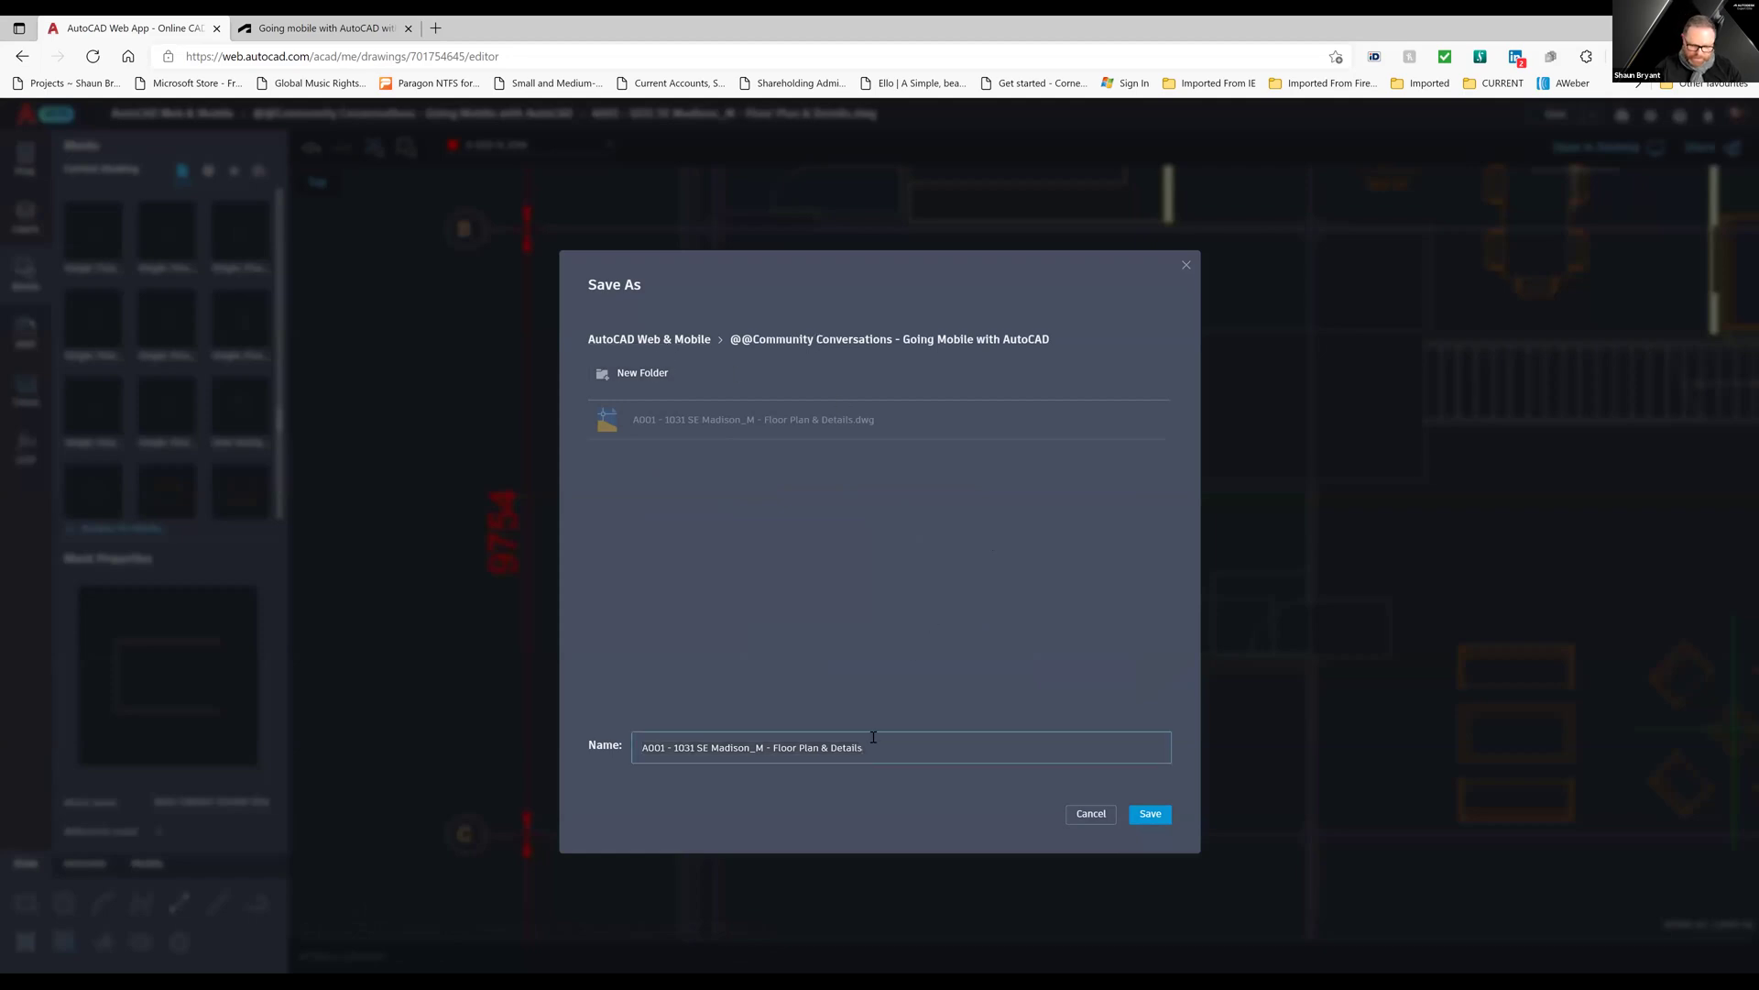
pyautogui.write('_REV02')
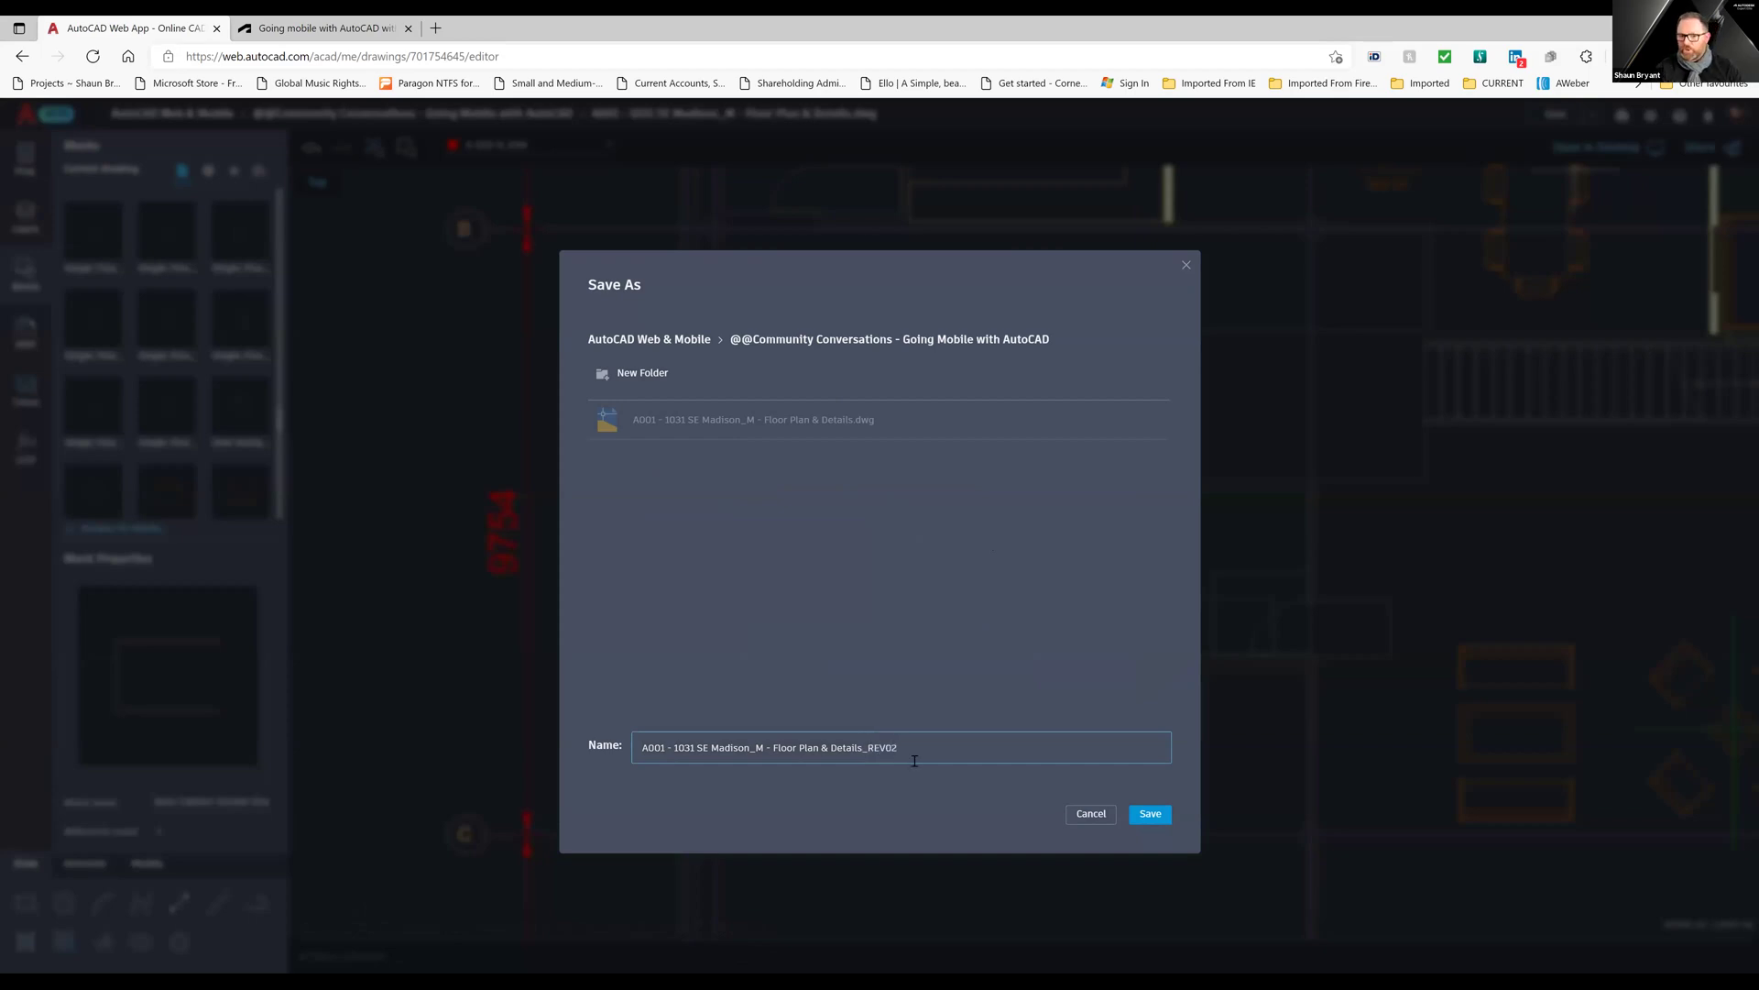
pyautogui.click(1144, 814)
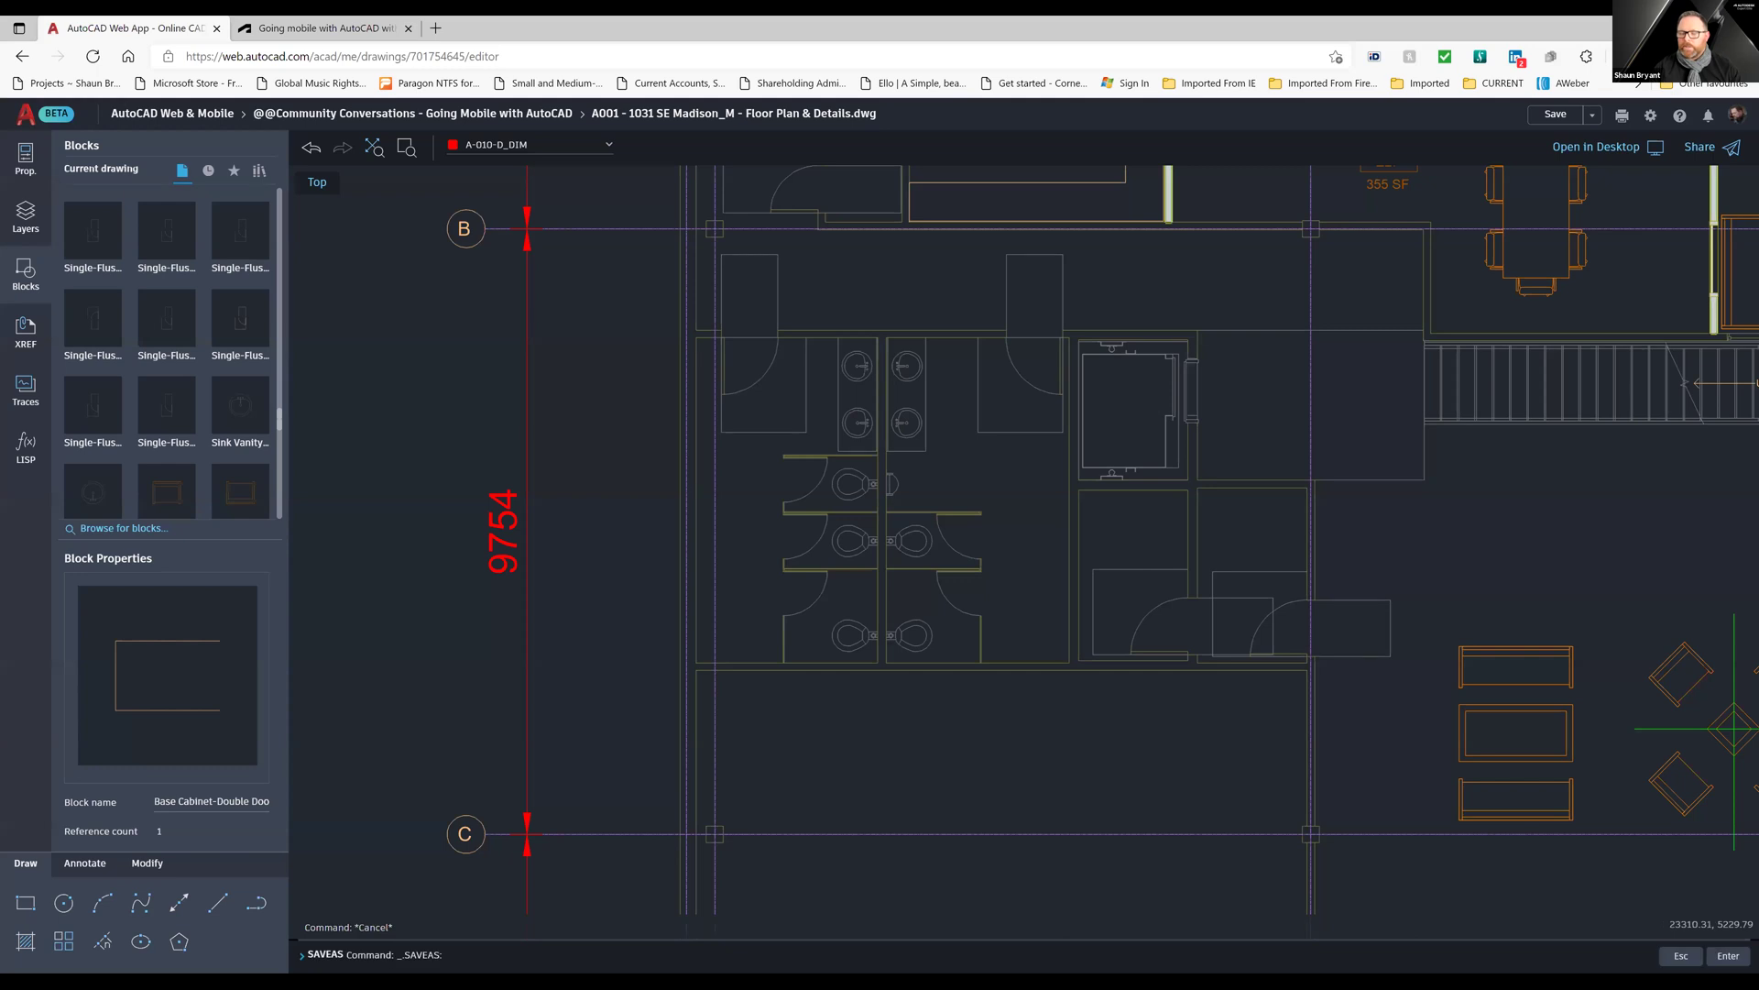